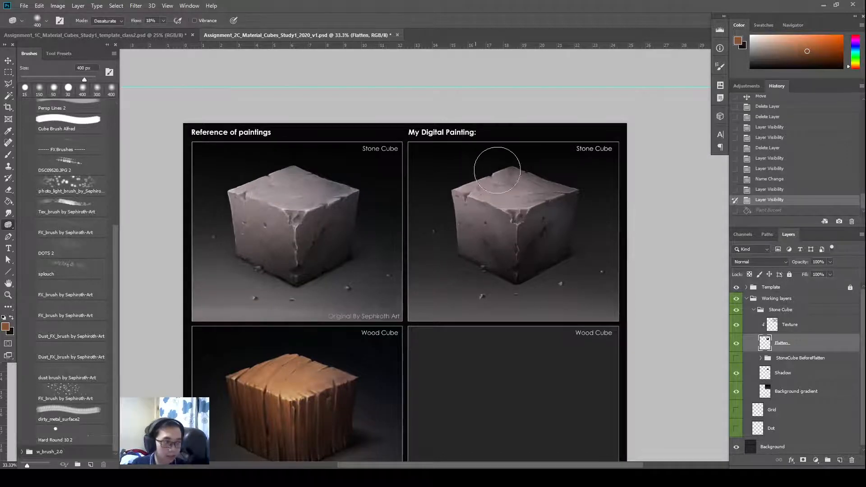
# Desaturate and darken the shaded right face of the painted stone cube with Sponge and Burn strokes.
pyautogui.moveTo(555, 228)
pyautogui.mouseDown()
pyautogui.moveTo(627, 260)
pyautogui.moveTo(587, 295)
pyautogui.moveTo(576, 285)
pyautogui.moveTo(582, 276)
pyautogui.moveTo(560, 215)
pyautogui.moveTo(546, 264)
pyautogui.mouseUp()
pyautogui.hotkey('shift', 'o')
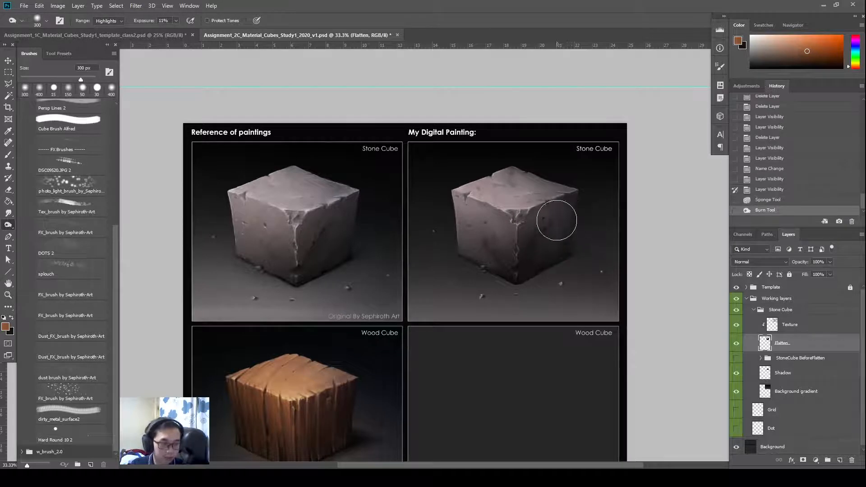
pyautogui.moveTo(560, 216)
pyautogui.mouseDown()
pyautogui.moveTo(538, 299)
pyautogui.moveTo(571, 275)
pyautogui.mouseUp()
pyautogui.moveTo(596, 235); pyautogui.dragTo(542, 283)
pyautogui.moveTo(612, 284); pyautogui.dragTo(621, 233)
# Duplicate the StoneCube BeforeFlatten group and place the copy directly above the Stone Cube group in Working layers.
pyautogui.click(811, 360)
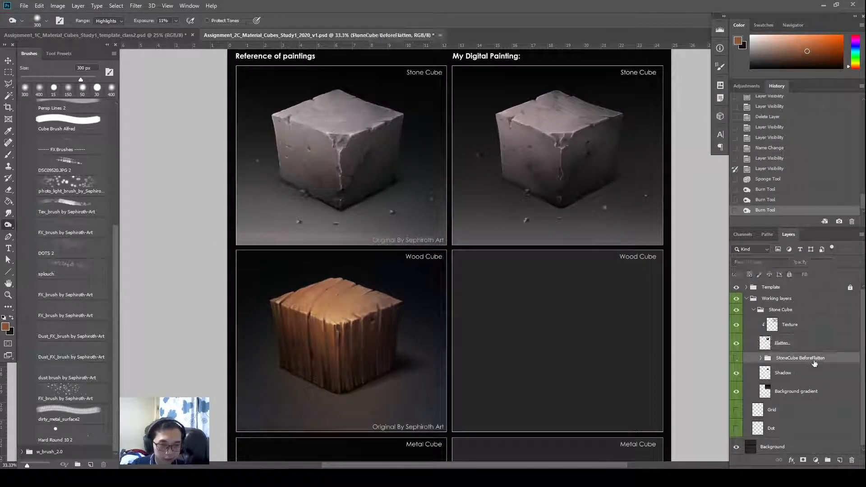
pyautogui.hotkey('ctrl', 'j')
pyautogui.moveTo(818, 361); pyautogui.dragTo(807, 304)
pyautogui.click(754, 320)
# Move the duplicated cube down into the empty Wood Cube painting frame and make its group visible.
pyautogui.press('v')
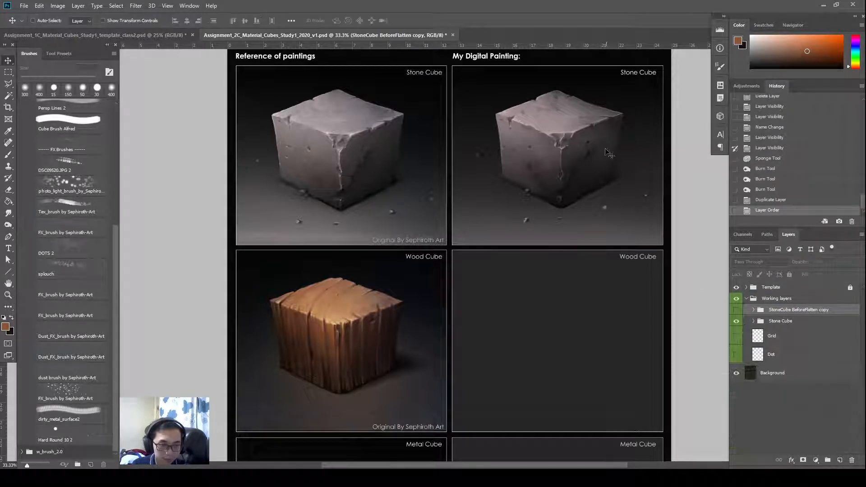
pyautogui.moveTo(581, 150)
pyautogui.mouseDown()
pyautogui.moveTo(595, 194)
pyautogui.moveTo(592, 307)
pyautogui.moveTo(566, 332)
pyautogui.mouseUp()
pyautogui.click(736, 309)
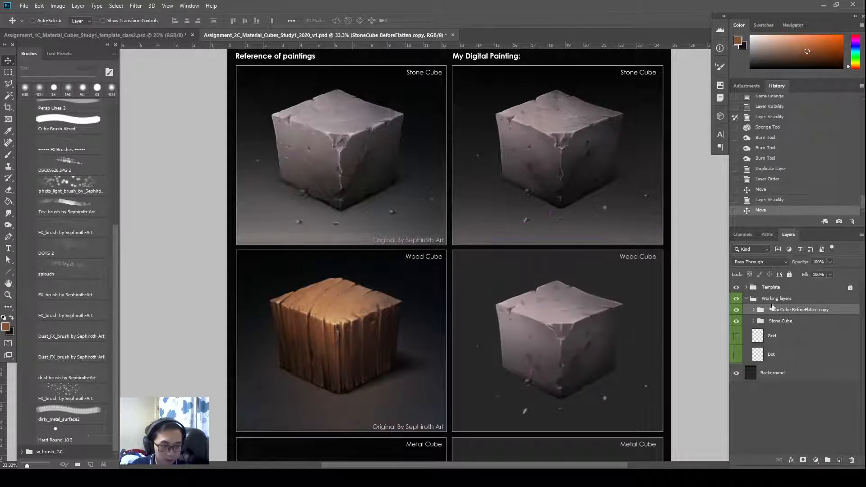
# Hide and delete the Stones, Red hue, Highlights and Details layers inside the duplicated cube group.
pyautogui.click(752, 310)
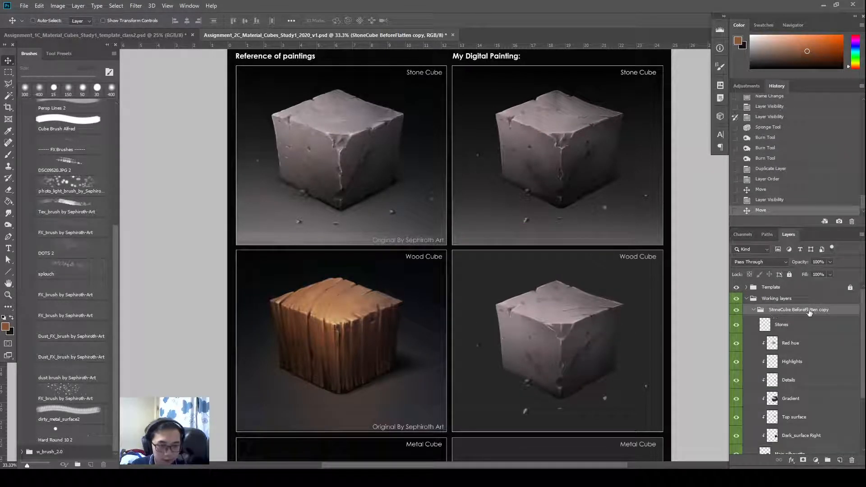
pyautogui.click(793, 325)
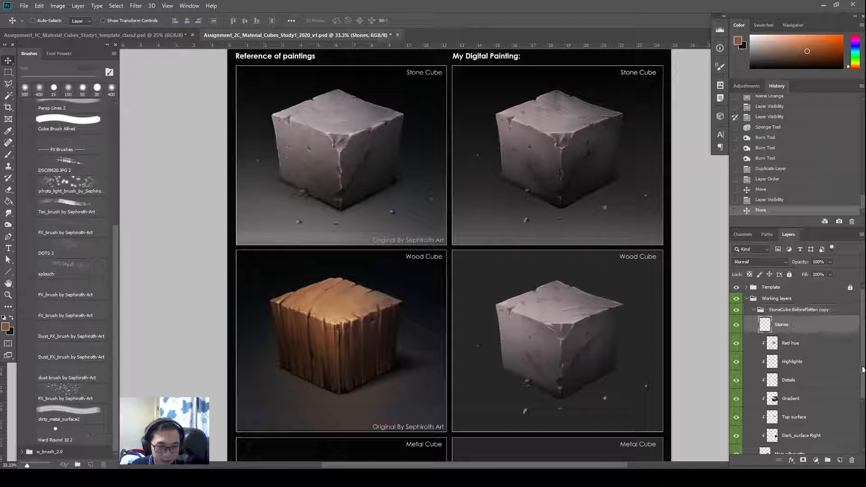
pyautogui.scroll(-2, 850, 382)
pyautogui.click(736, 301)
pyautogui.click(736, 319)
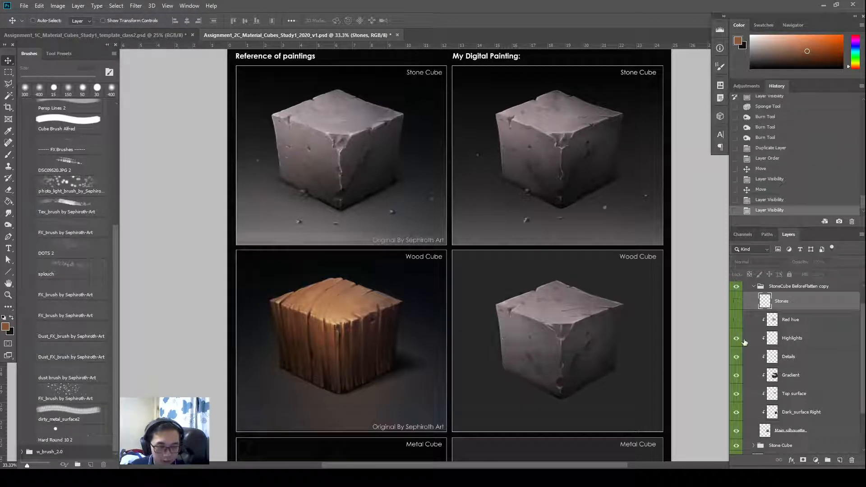
pyautogui.click(746, 336)
pyautogui.click(735, 338)
pyautogui.click(735, 357)
pyautogui.click(785, 356)
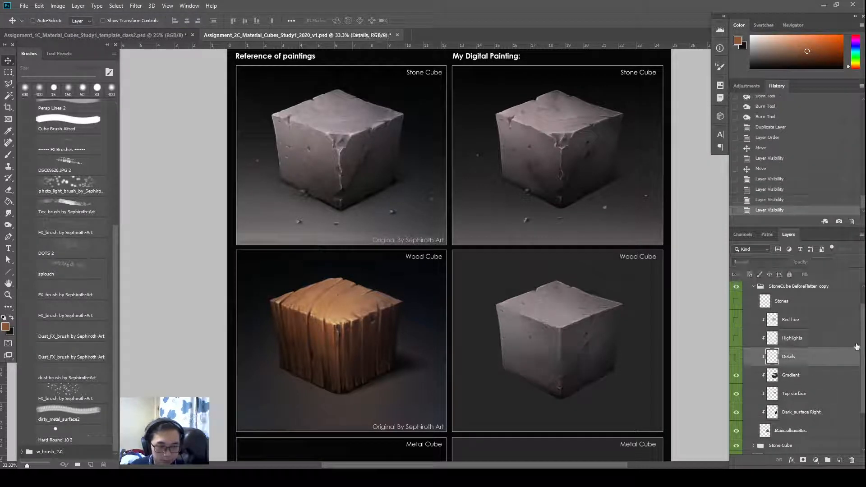
pyautogui.keyDown('shift'); pyautogui.click(815, 305); pyautogui.keyUp('shift')
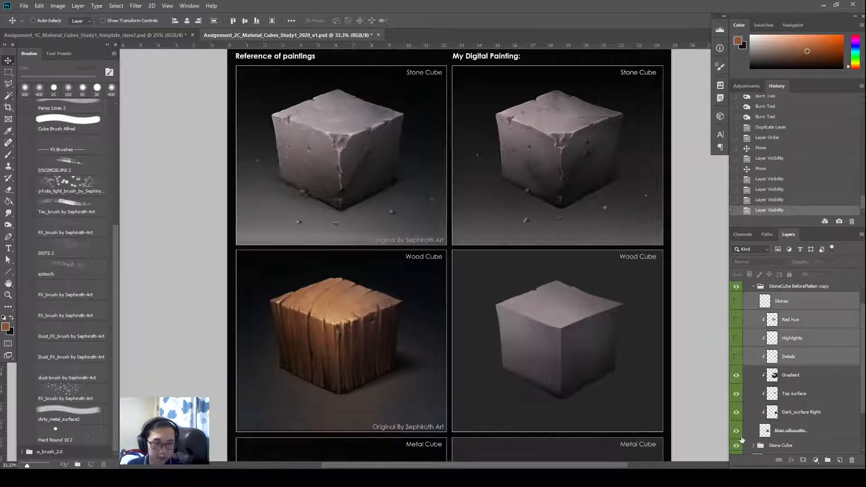
pyautogui.press('Delete')
# Rename the StoneCube BeforeFlatten copy group as Wood Cube.
pyautogui.doubleClick(782, 308)
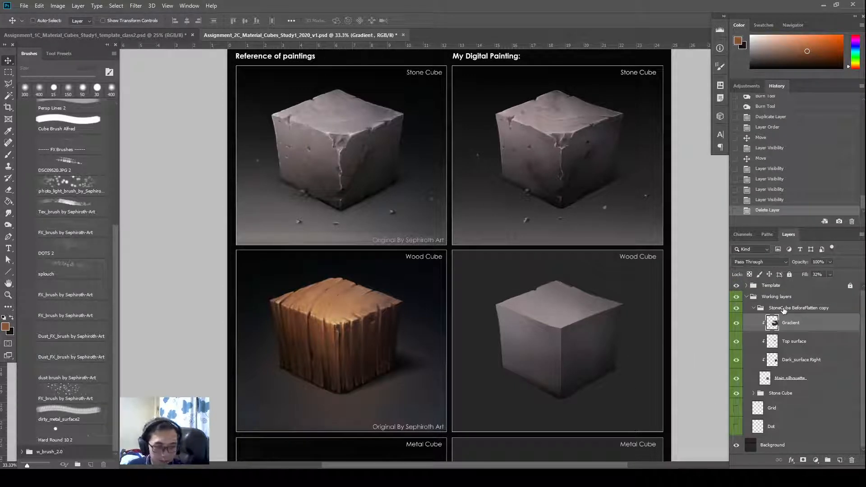
pyautogui.write('Wood Cube')
pyautogui.press('Return')
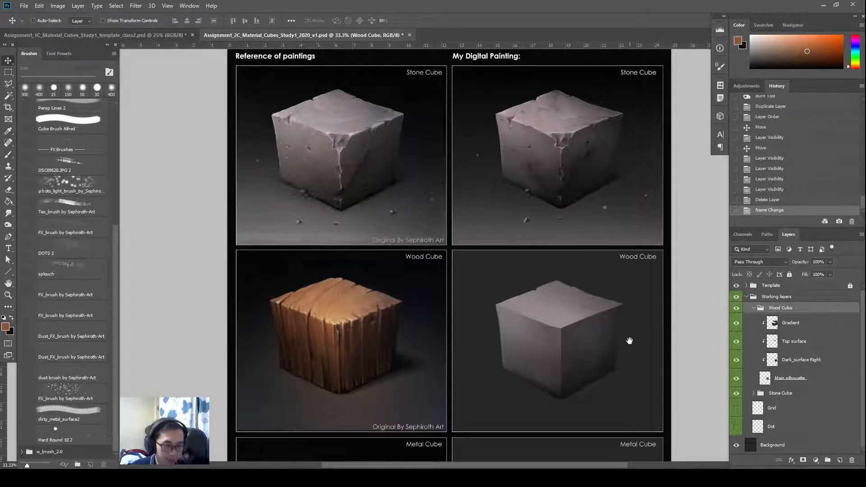
# Nudge the Wood Cube group slightly upward to align it with the wood reference cube.
pyautogui.moveTo(629, 340); pyautogui.dragTo(655, 343)
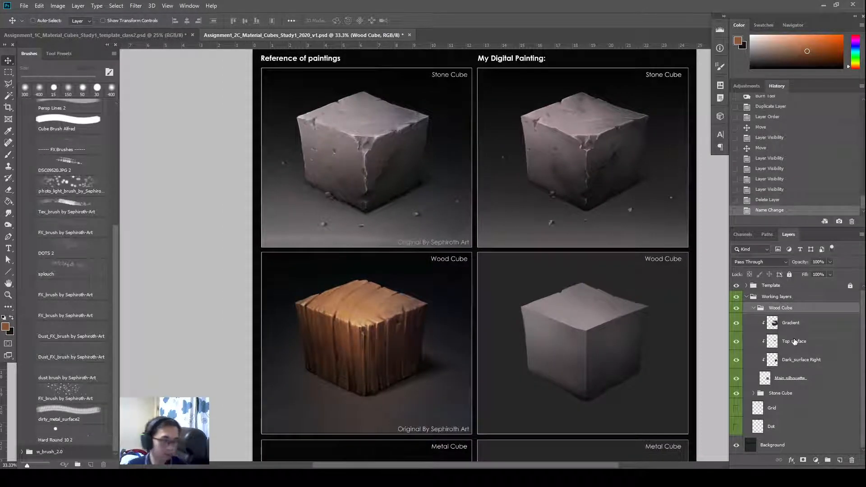
pyautogui.press('Up')
pyautogui.press('b')
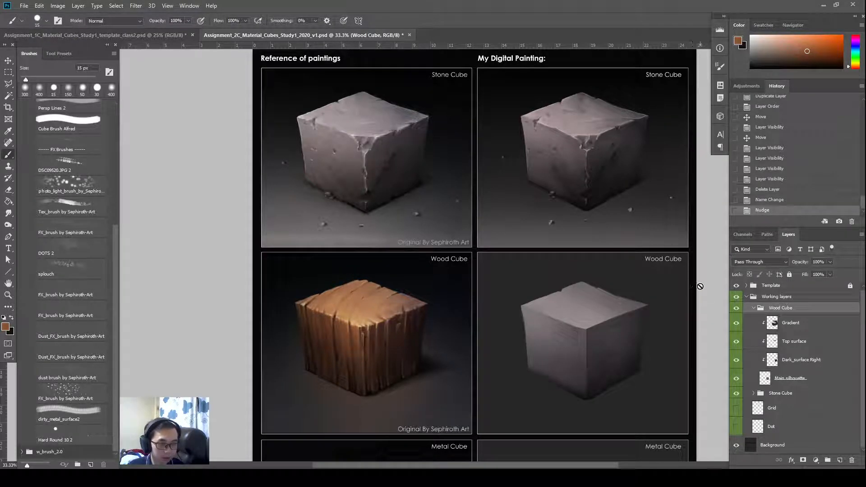
pyautogui.press('v')
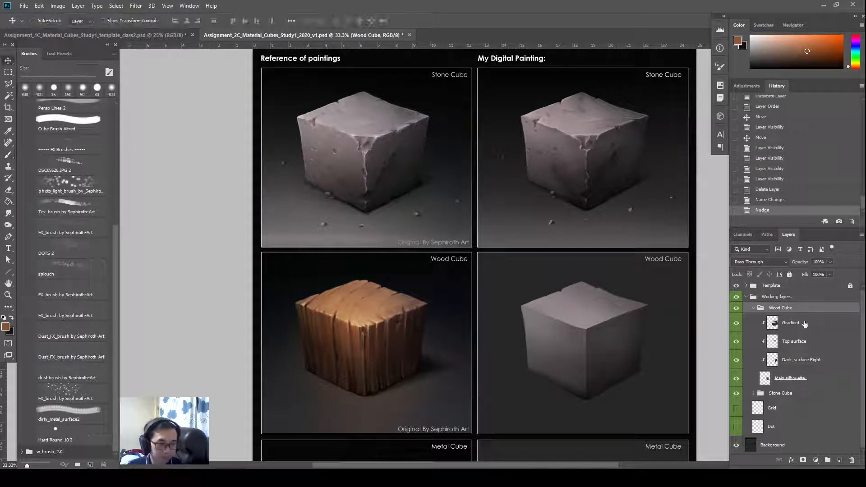
pyautogui.press('Up')
pyautogui.press('Up')
pyautogui.moveTo(653, 307); pyautogui.dragTo(647, 295)
# Add a new layer above the Gradient layer, drawing and undoing a horizontal test line at the cube's top.
pyautogui.click(770, 332)
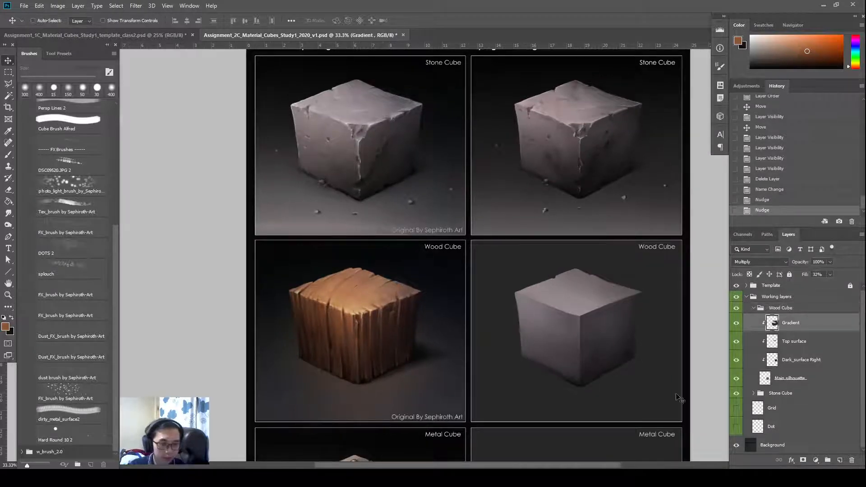
pyautogui.moveTo(650, 365); pyautogui.dragTo(671, 344)
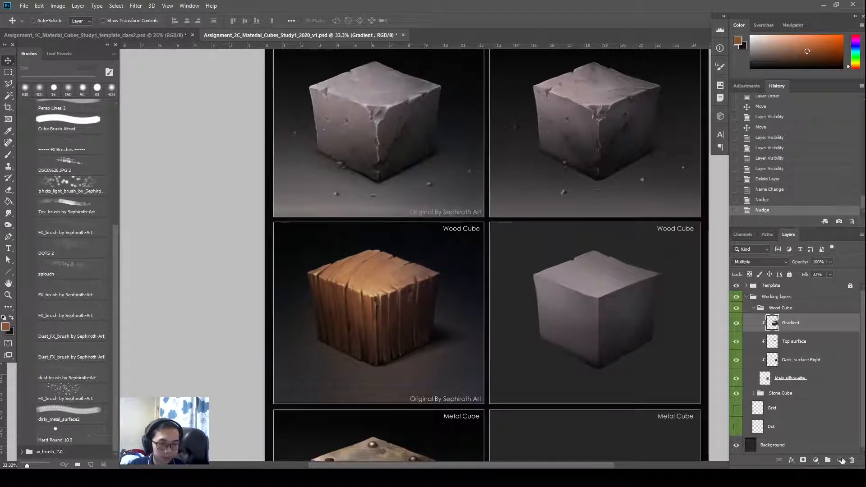
pyautogui.click(839, 460)
pyautogui.press('b')
pyautogui.moveTo(643, 249)
pyautogui.mouseDown()
pyautogui.moveTo(228, 249)
pyautogui.moveTo(247, 250)
pyautogui.mouseUp()
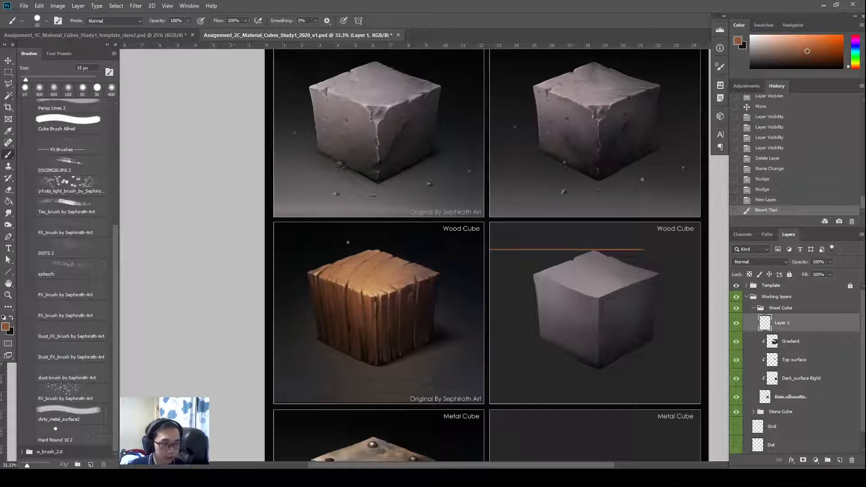
pyautogui.hotkey('ctrl', 'z')
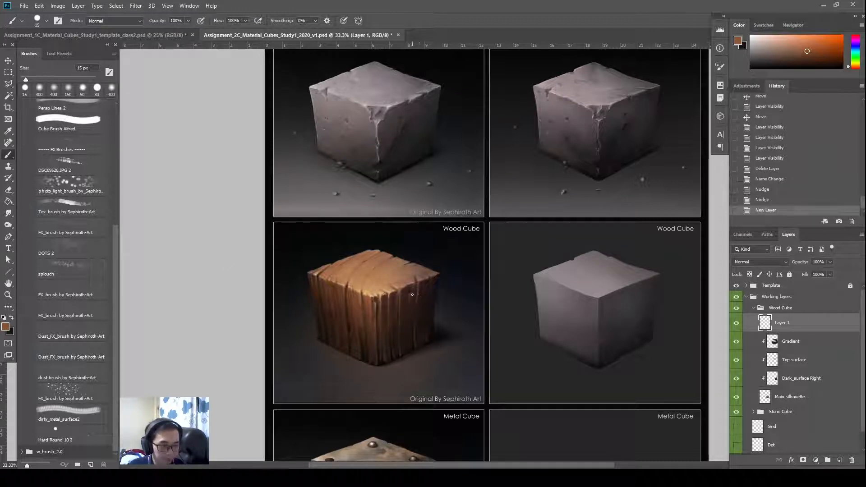
# Fill the new layer with orange-brown sampled from the wood reference's front edge and clip it to the cube silhouette.
pyautogui.moveTo(595, 330); pyautogui.dragTo(578, 333)
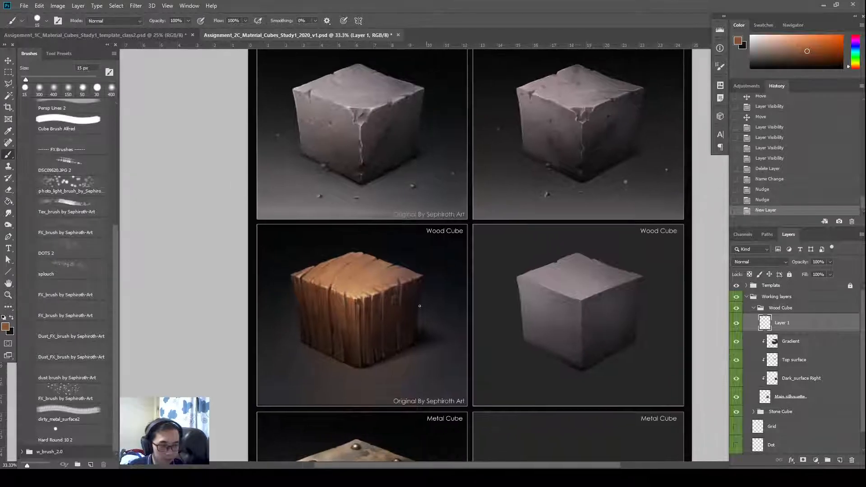
pyautogui.press('alt')
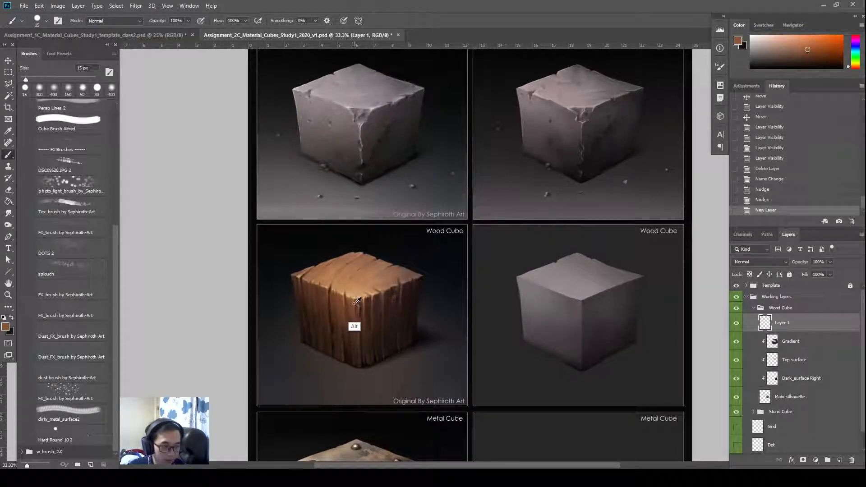
pyautogui.keyDown('alt'); pyautogui.click(355, 301); pyautogui.keyUp('alt')
pyautogui.press('g')
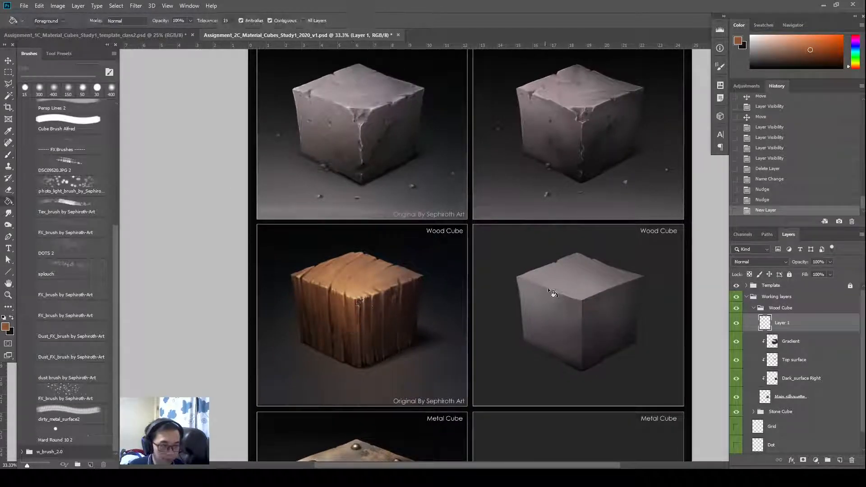
pyautogui.click(578, 329)
pyautogui.moveTo(593, 325); pyautogui.dragTo(574, 322)
pyautogui.hotkey('ctrl', 'alt', 'g')
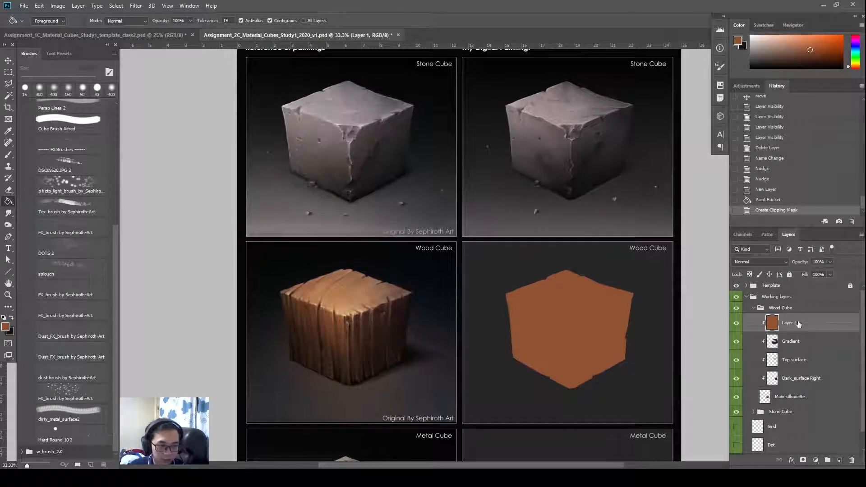
# Set the brown colour layer's blending mode to Multiply so the cube's shading shows through.
pyautogui.click(772, 264)
pyautogui.click(751, 289)
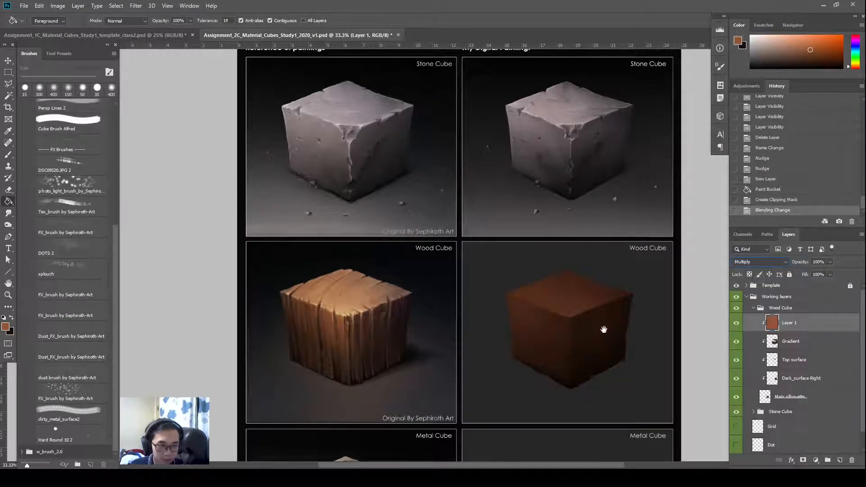
pyautogui.moveTo(605, 330); pyautogui.dragTo(638, 286)
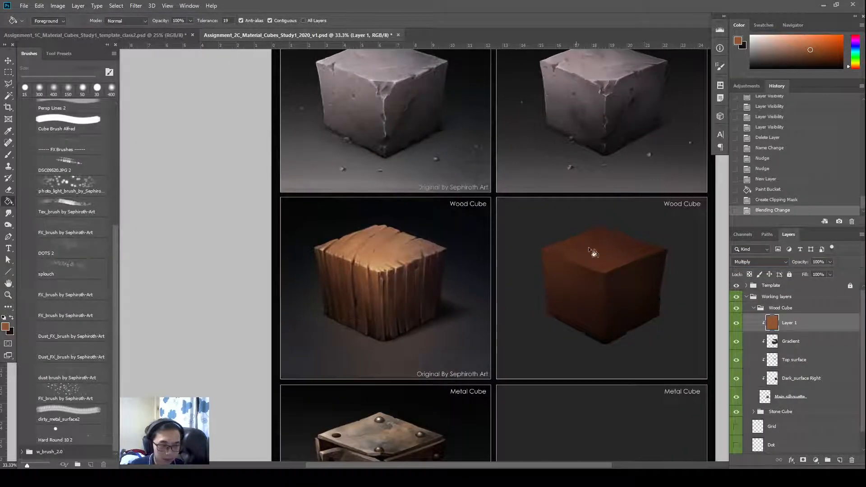
pyautogui.moveTo(589, 346); pyautogui.dragTo(564, 358)
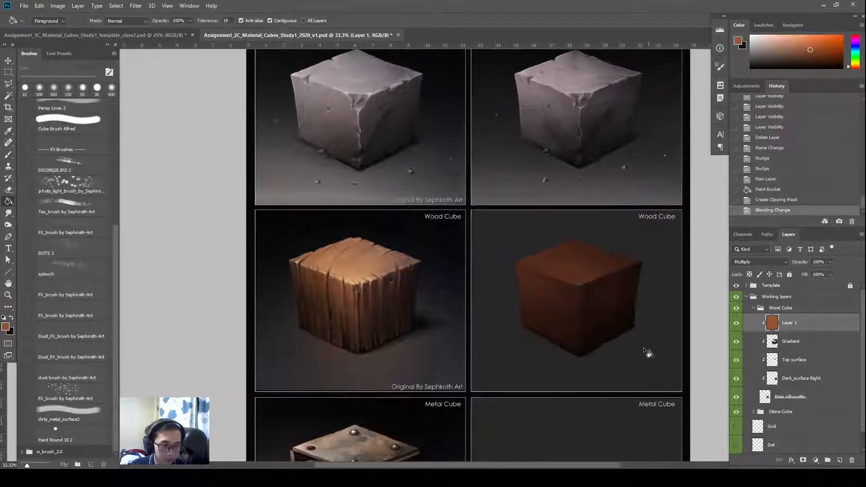
# Reduce the brown colour layer's saturation to -38 with Hue/Saturation.
pyautogui.hotkey('ctrl', 'u')
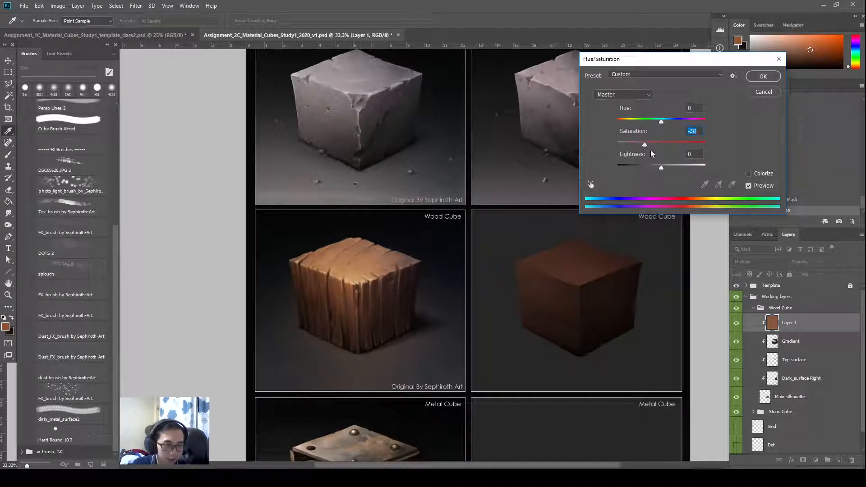
pyautogui.hotkey('shift', 'Down')
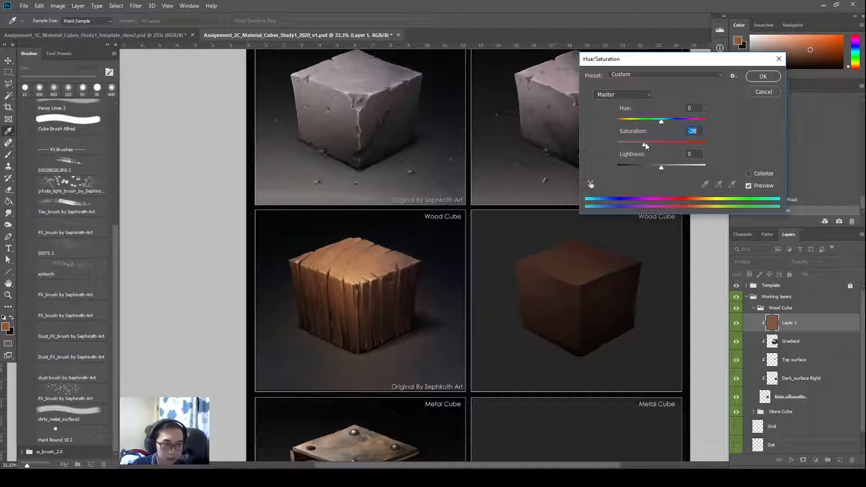
pyautogui.press('Return')
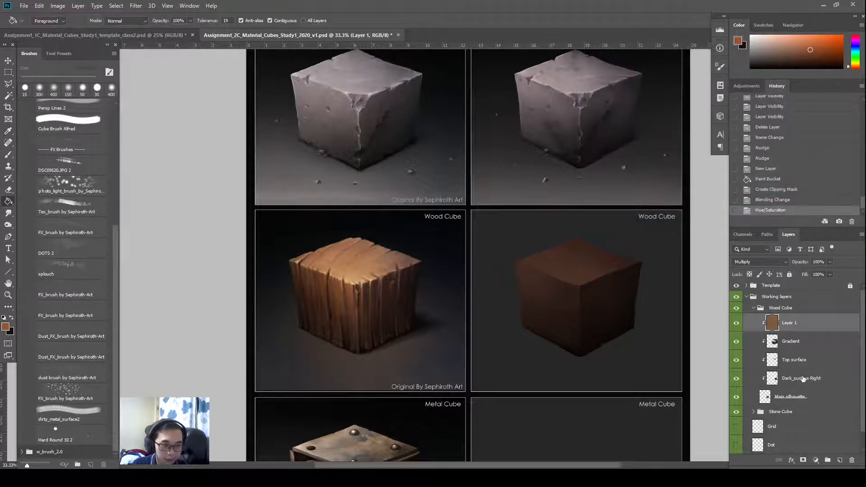
# Compare the cube with and without the Dark_surface Right layer, and lower that layer's fill to about 70%.
pyautogui.click(803, 378)
pyautogui.click(736, 379)
pyautogui.click(736, 378)
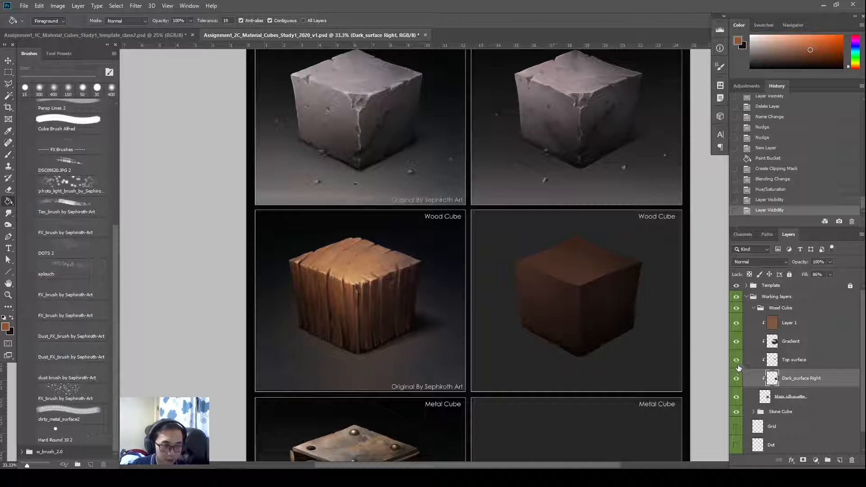
pyautogui.click(737, 379)
pyautogui.click(737, 378)
pyautogui.click(737, 379)
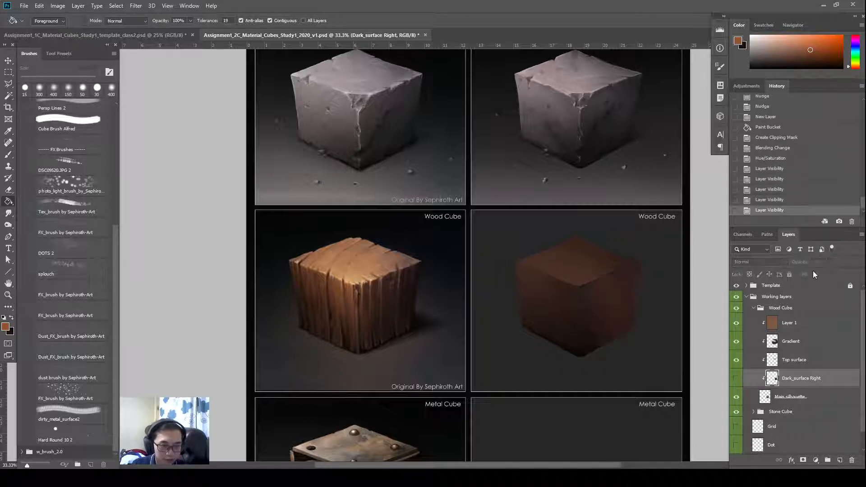
pyautogui.click(735, 378)
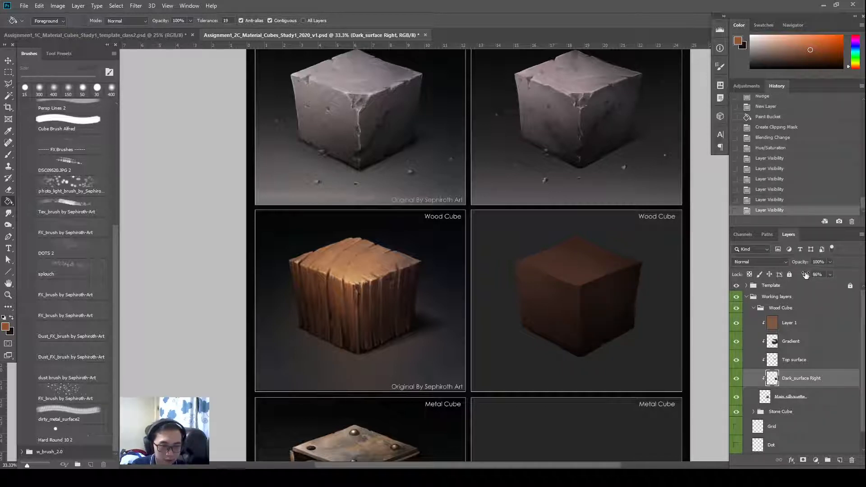
pyautogui.moveTo(795, 276)
pyautogui.mouseDown()
pyautogui.moveTo(782, 278)
pyautogui.moveTo(800, 279)
pyautogui.mouseUp()
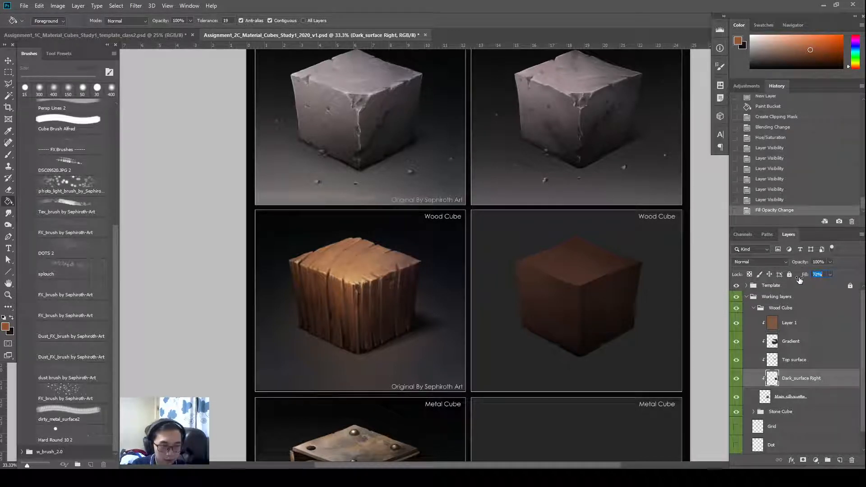
# Check the Main silhouette layer by toggling its visibility, and lighten the cube's bottom corner on it with the Dodge tool.
pyautogui.click(765, 401)
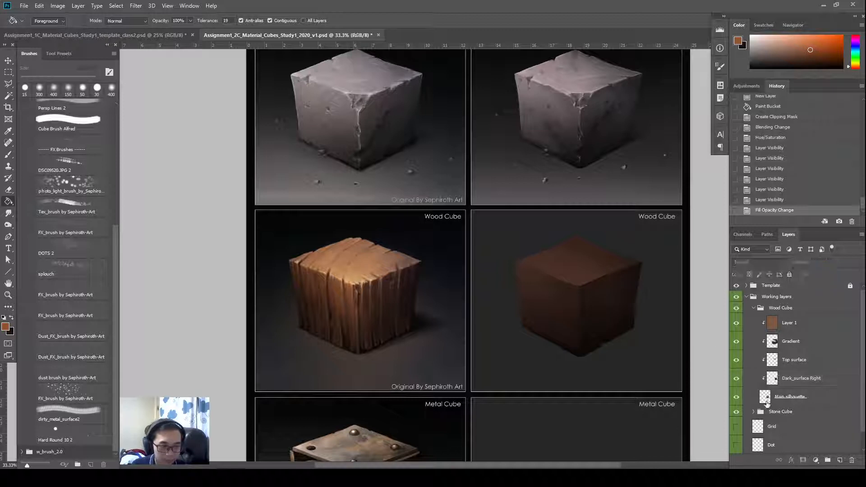
pyautogui.click(736, 398)
pyautogui.click(736, 397)
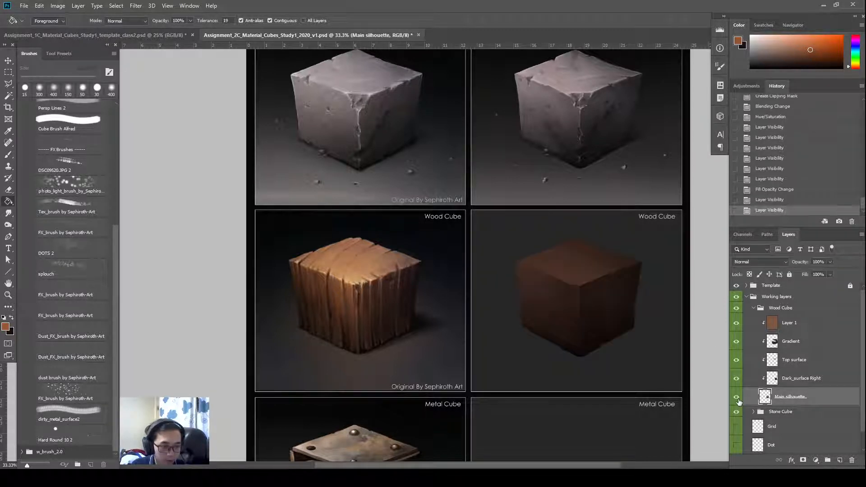
pyautogui.press('o')
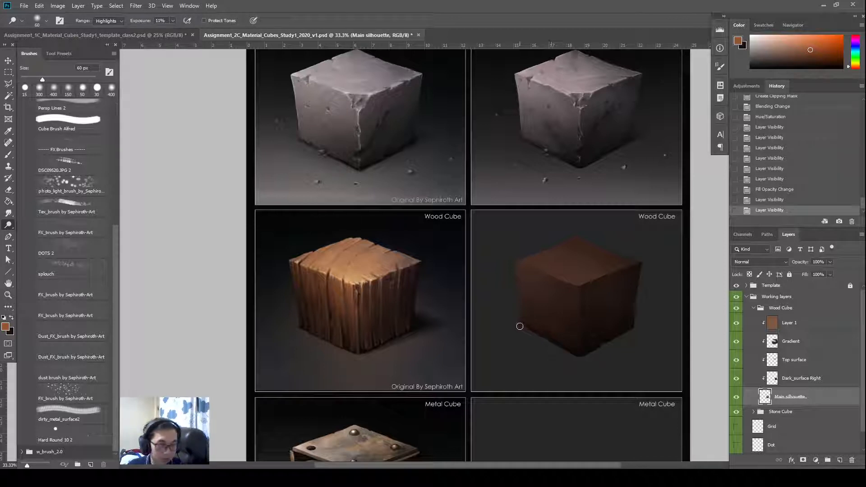
pyautogui.moveTo(573, 348)
pyautogui.mouseDown()
pyautogui.moveTo(587, 358)
pyautogui.moveTo(522, 327)
pyautogui.moveTo(588, 363)
pyautogui.moveTo(551, 346)
pyautogui.moveTo(506, 301)
pyautogui.moveTo(609, 351)
pyautogui.mouseUp()
pyautogui.scroll(-1, 586, 349)
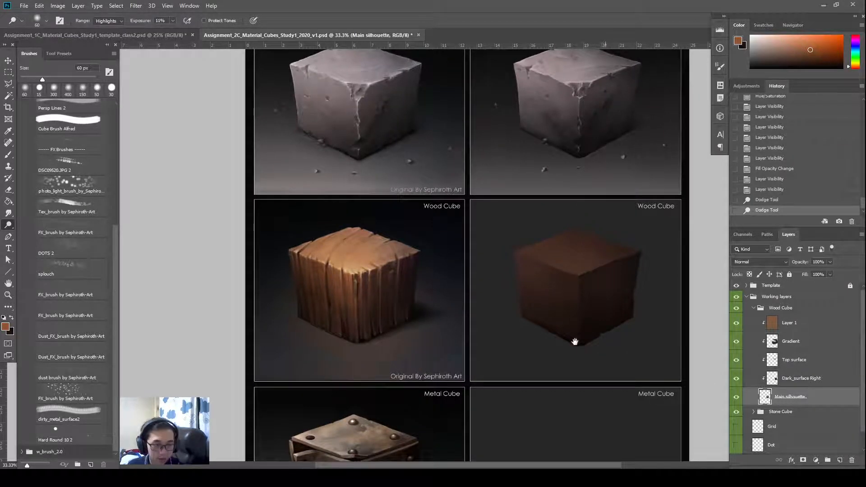
pyautogui.moveTo(574, 341); pyautogui.dragTo(576, 353)
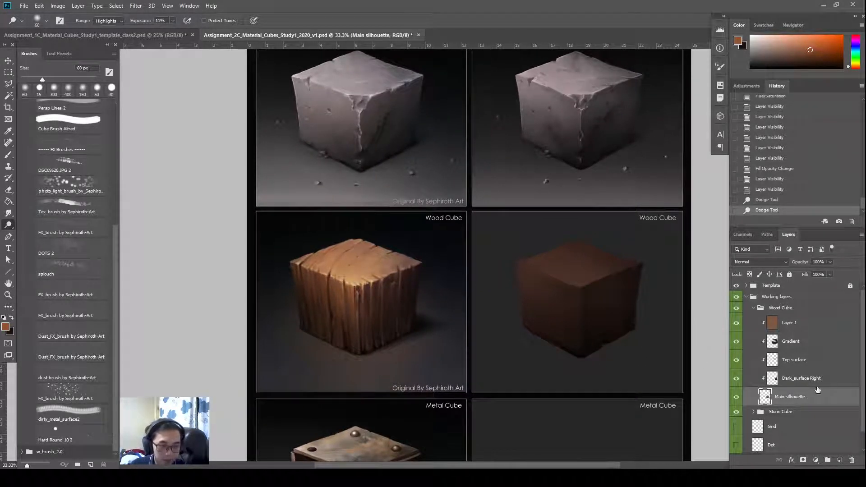
# Create a new layer directly beneath Main silhouette in the Wood Cube group and name it Background.
pyautogui.click(816, 414)
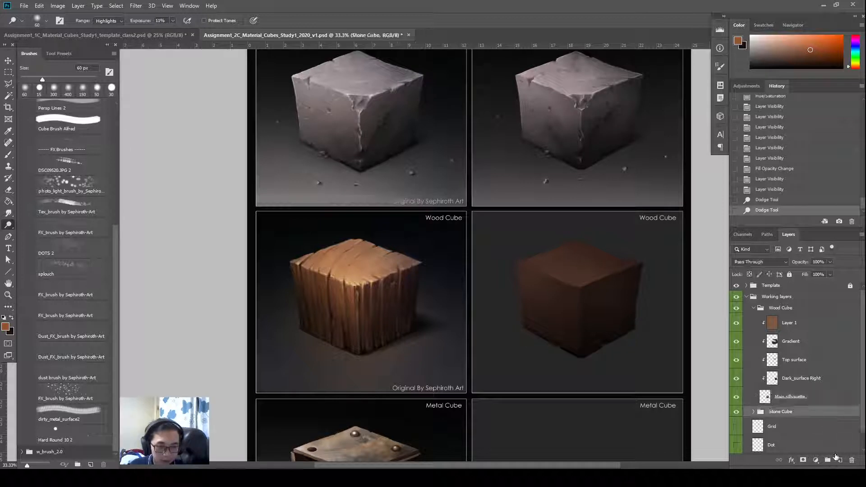
pyautogui.click(838, 460)
pyautogui.hotkey('ctrl', ']')
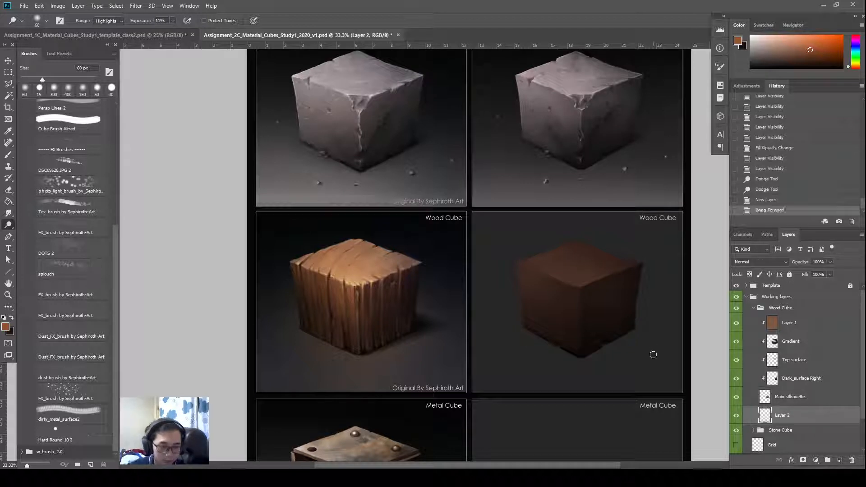
pyautogui.doubleClick(784, 415)
pyautogui.write('Bal')
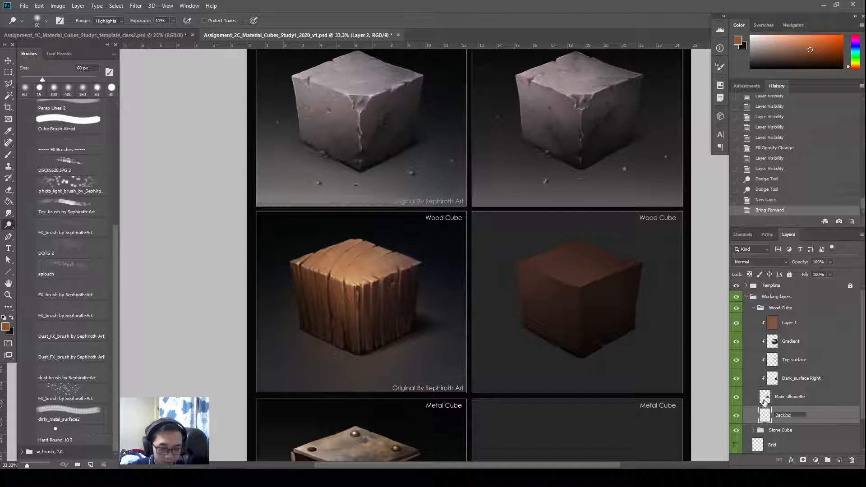
pyautogui.write('kground')
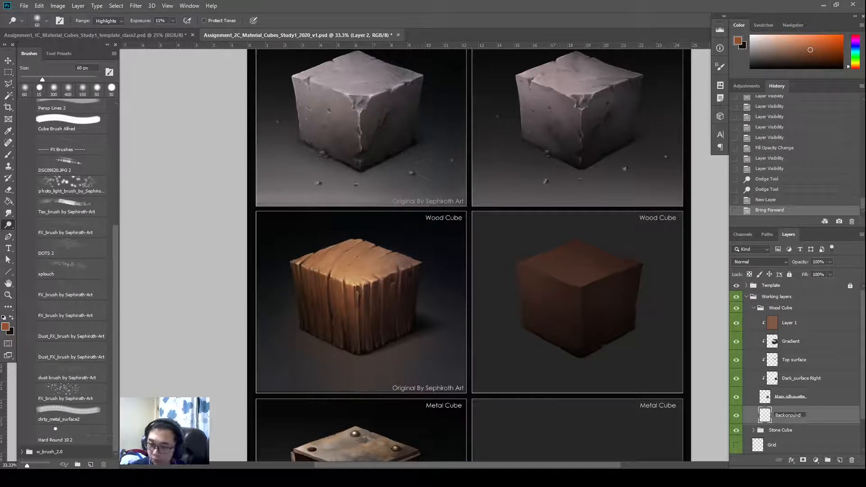
pyautogui.press('Return')
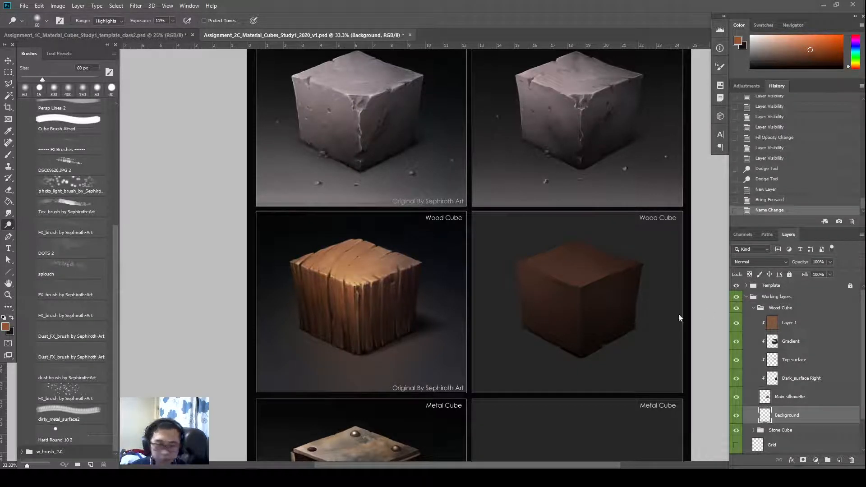
# Make a rectangular marquee selection around the entire frame of the painted wood cube.
pyautogui.press('m')
pyautogui.hotkey('alt', 'BackSpace')
pyautogui.hotkey('ctrl', 'z')
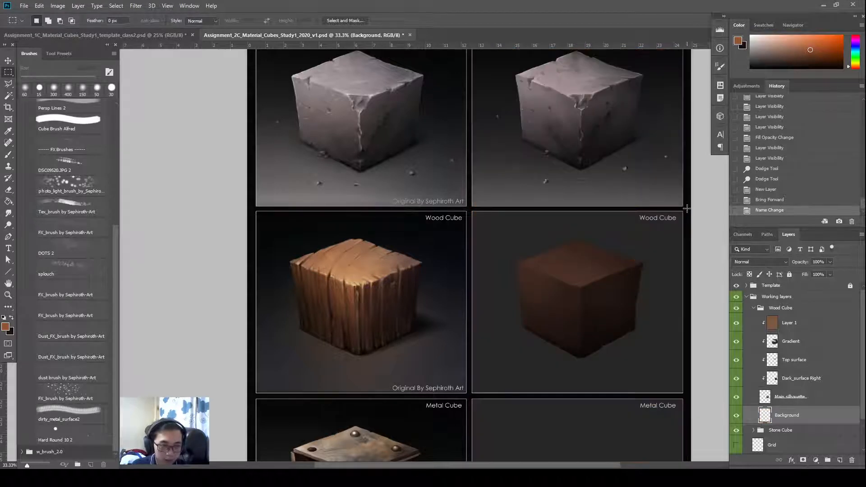
pyautogui.moveTo(686, 208); pyautogui.dragTo(468, 395)
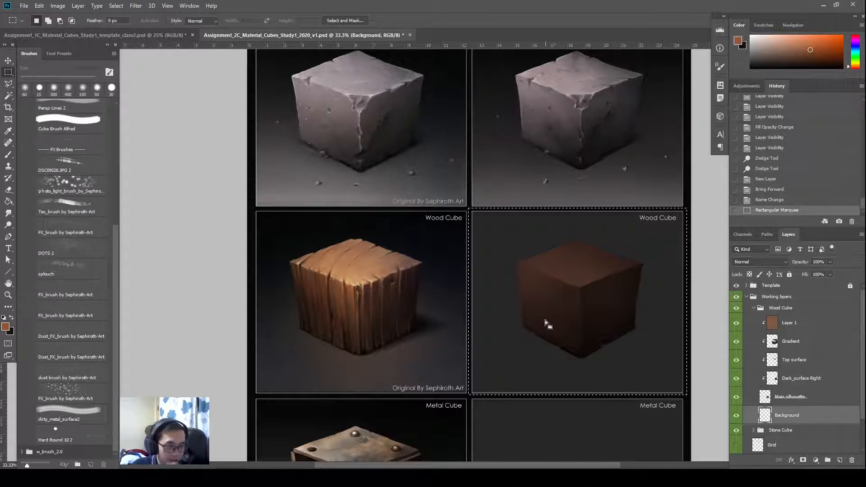
# Fill the selected frame with a vertical linear gradient between two dark colours sampled from the wood reference's backdrop, and deselect.
pyautogui.press('b')
pyautogui.press('alt')
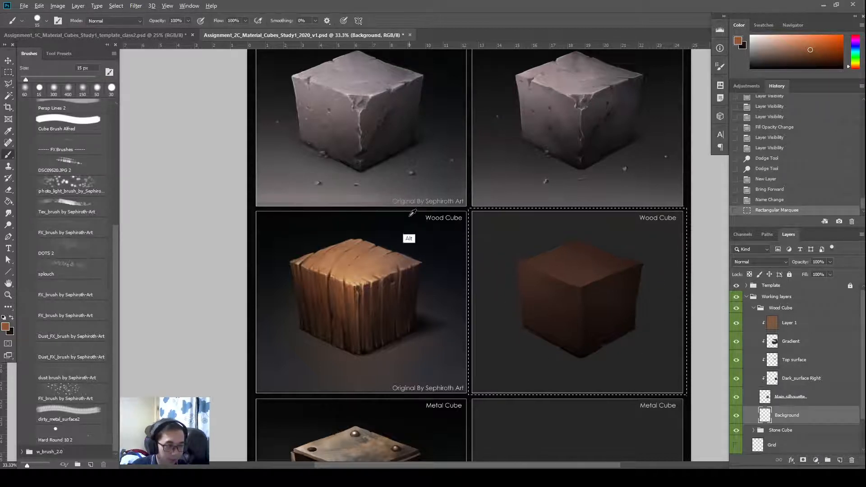
pyautogui.keyDown('alt'); pyautogui.click(416, 221); pyautogui.keyUp('alt')
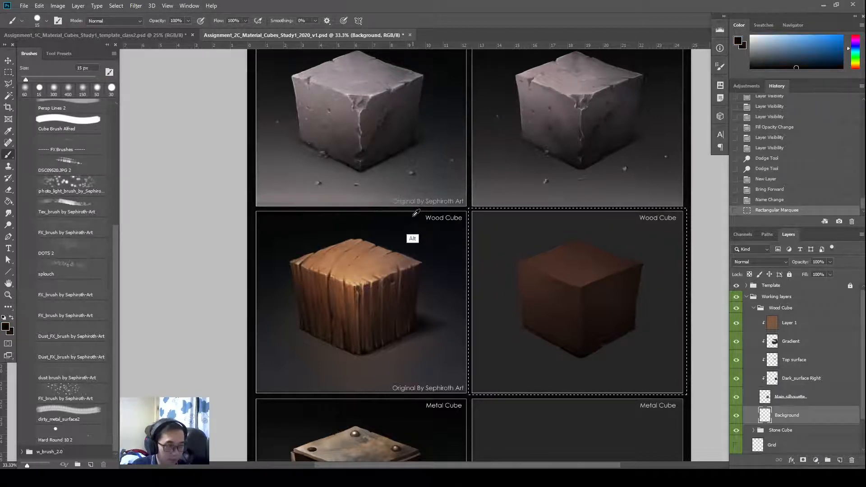
pyautogui.click(9, 202)
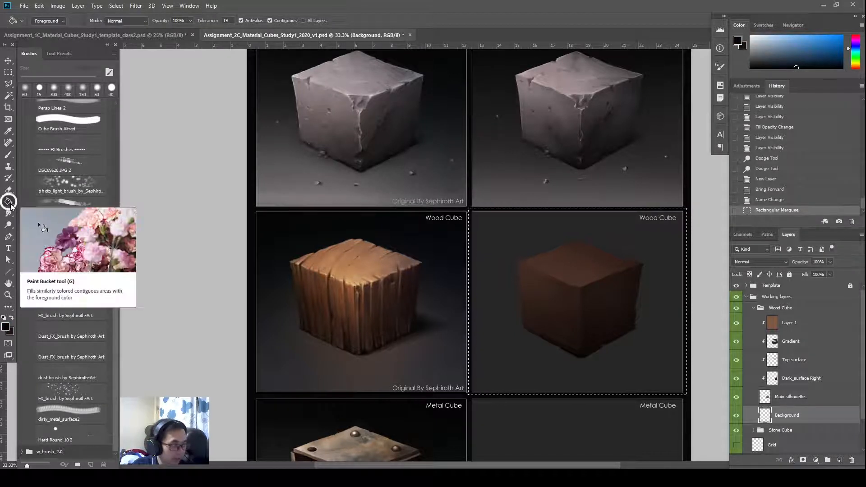
pyautogui.rightClick(9, 201)
pyautogui.click(41, 202)
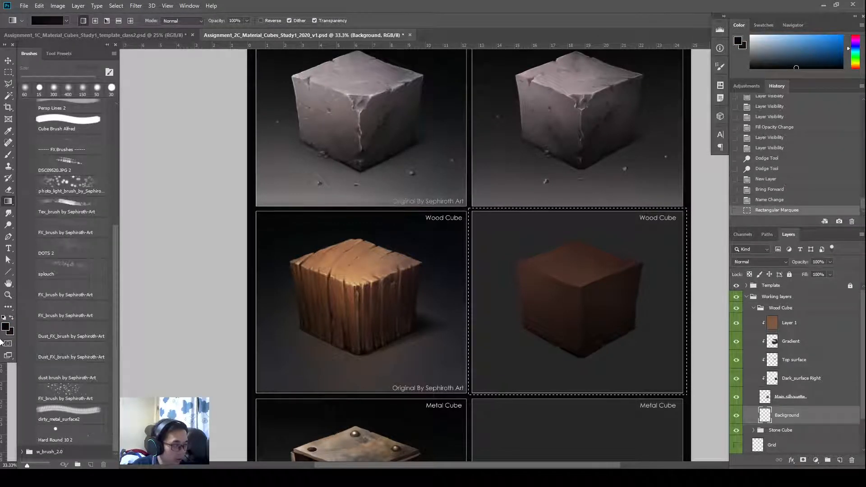
pyautogui.click(10, 333)
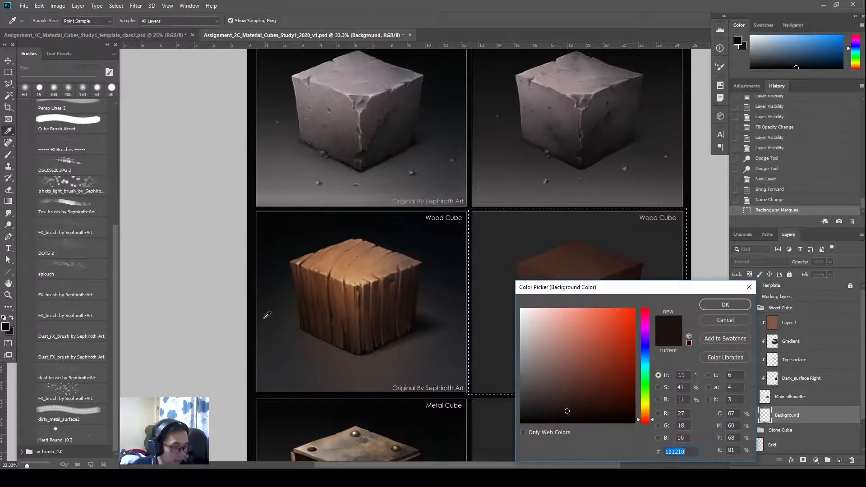
pyautogui.click(266, 307)
pyautogui.click(720, 308)
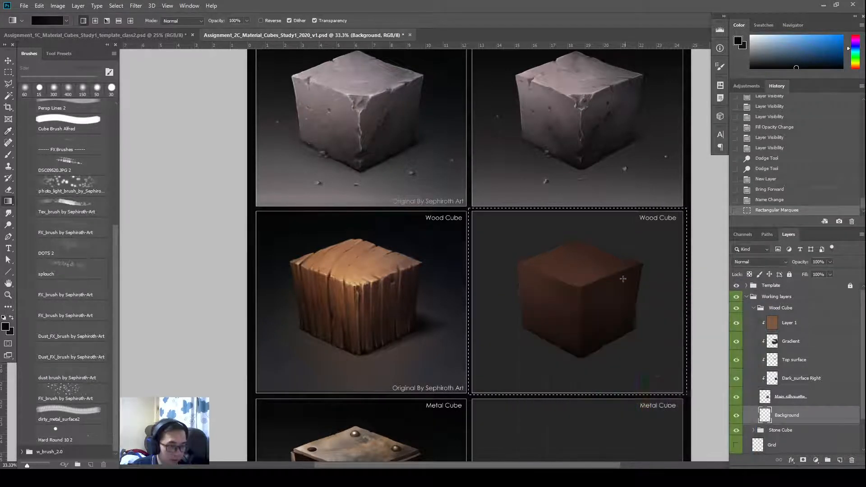
pyautogui.moveTo(574, 207); pyautogui.dragTo(576, 393)
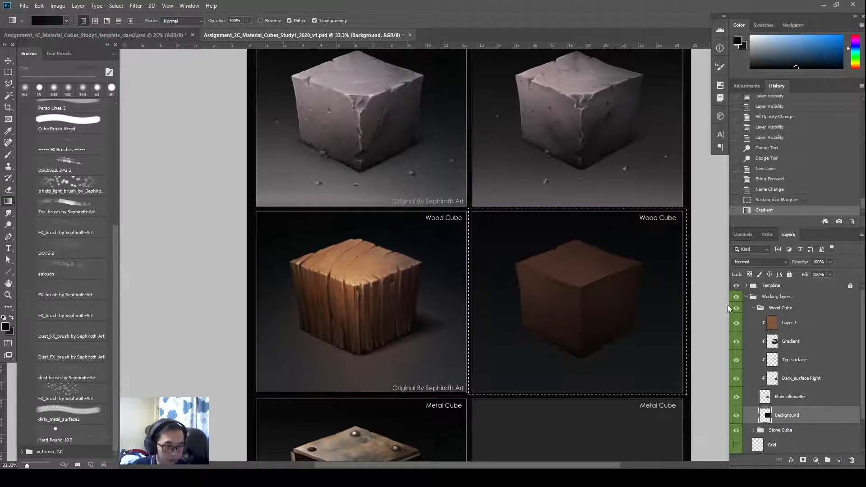
pyautogui.hotkey('ctrl', 'd')
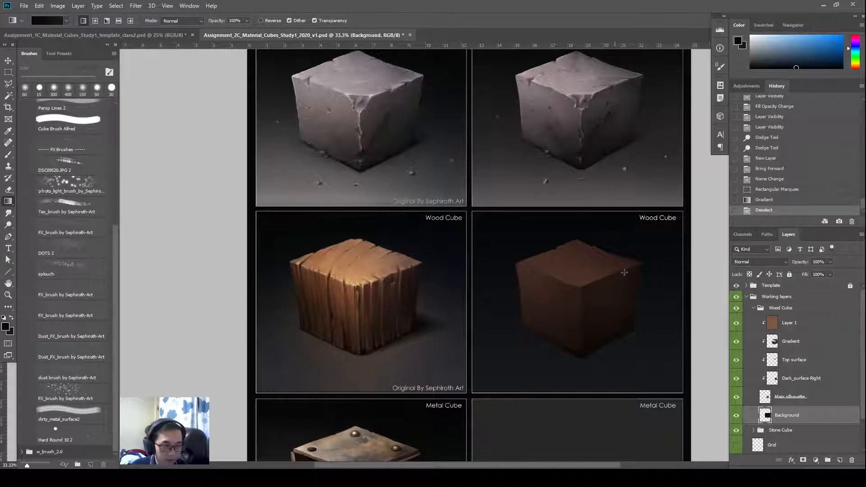
# Shift the Background layer's midtones toward blue by +7 with Color Balance.
pyautogui.hotkey('ctrl', 'b')
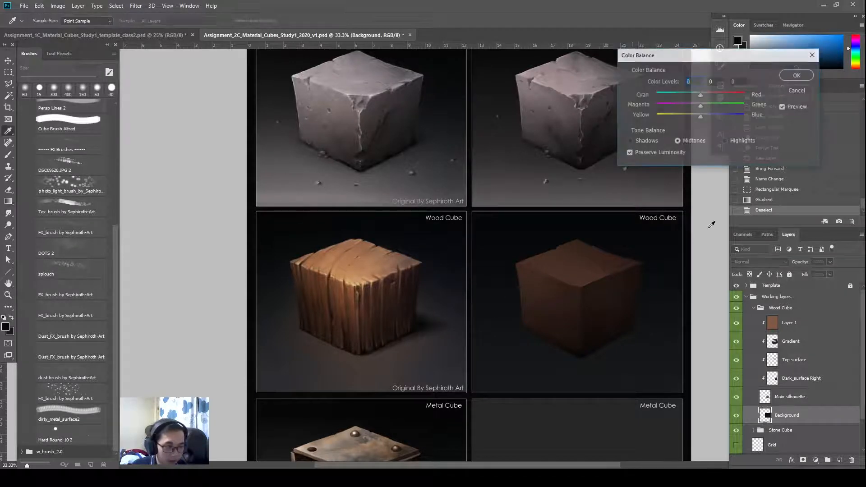
pyautogui.click(706, 115)
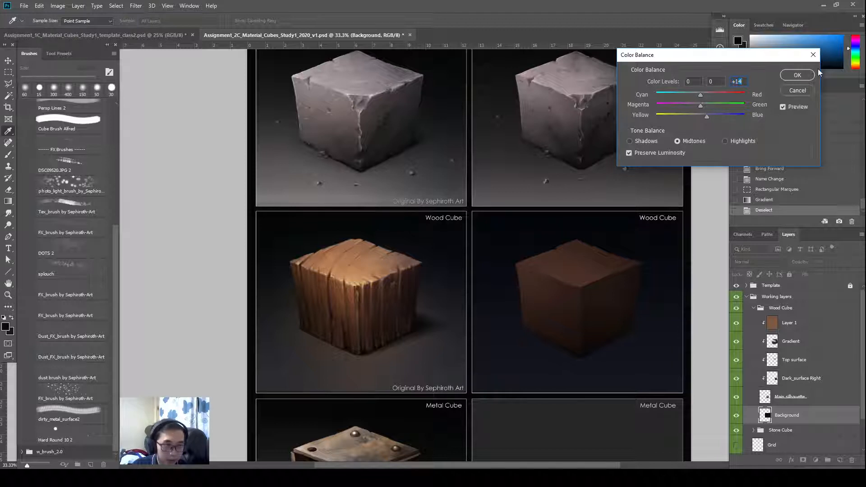
pyautogui.write('+7')
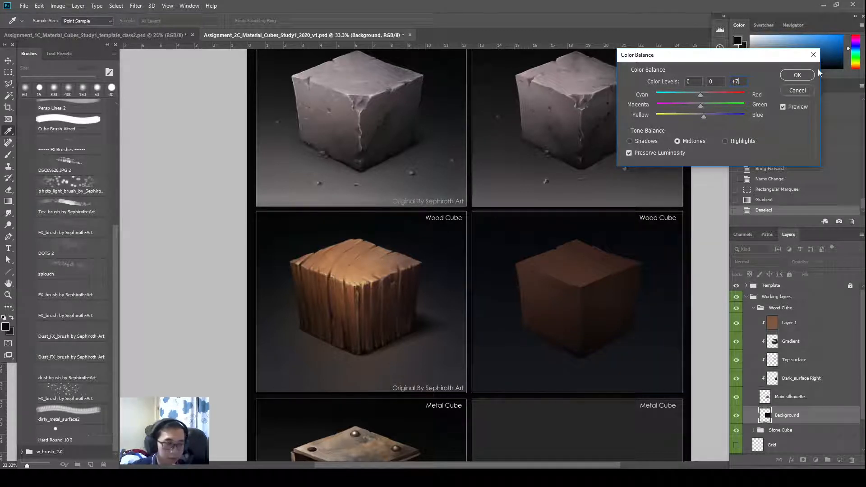
pyautogui.press('Return')
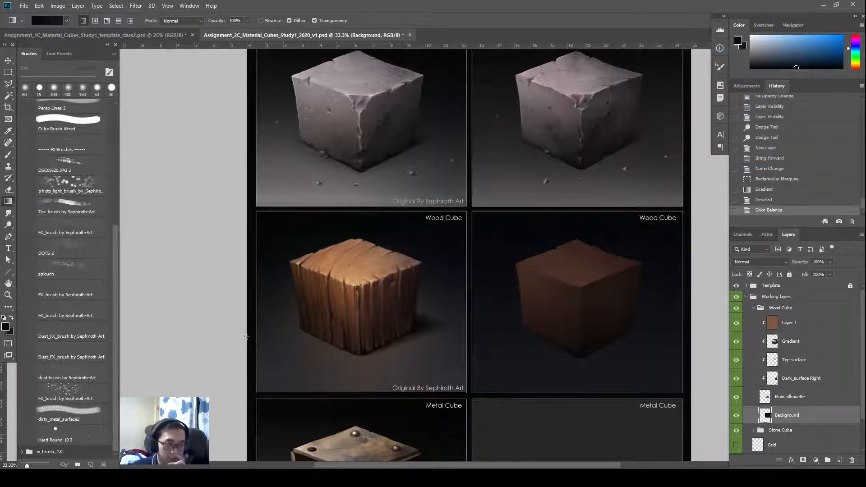
# Rename the brown colour layer at the top of the Wood Cube group as Colorize.
pyautogui.moveTo(571, 338); pyautogui.dragTo(580, 345)
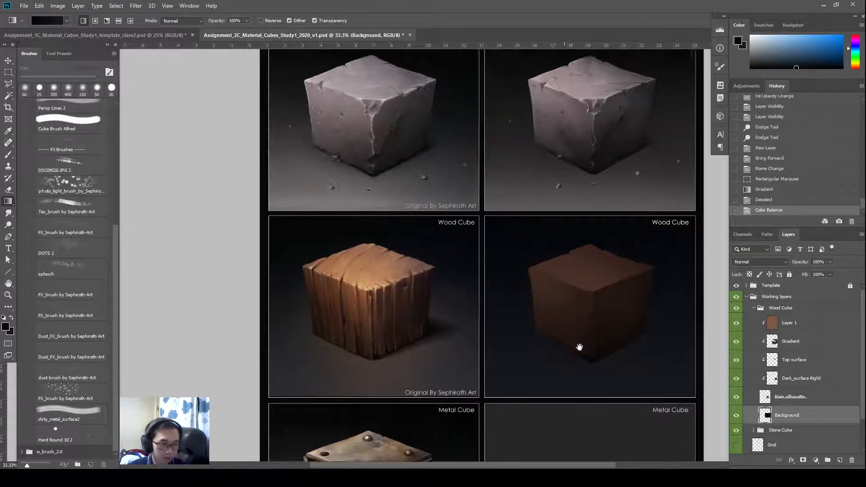
pyautogui.click(789, 324)
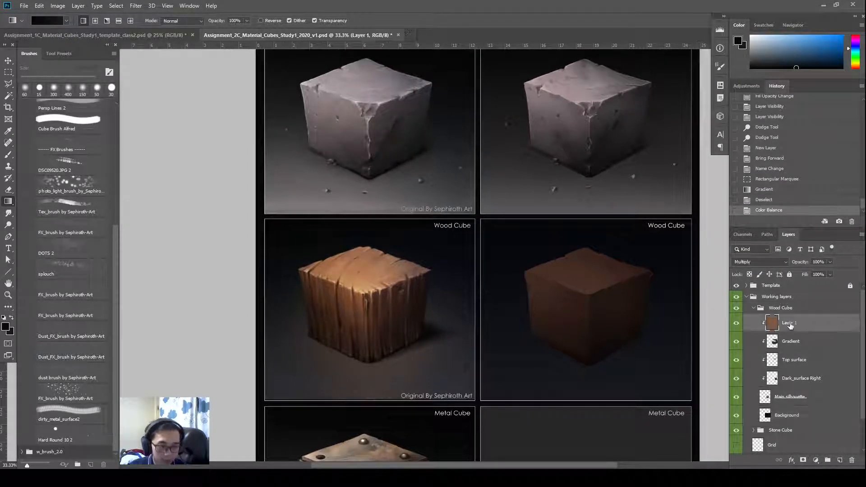
pyautogui.doubleClick(789, 324)
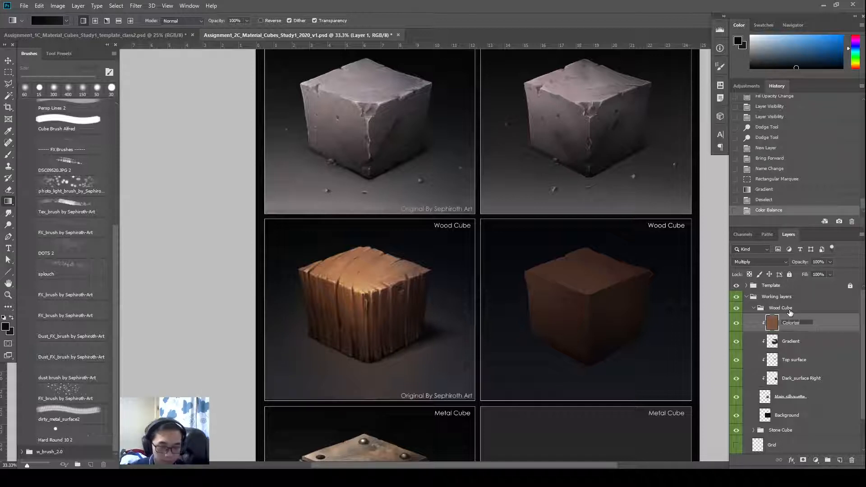
pyautogui.write('Colorize')
pyautogui.press('Return')
# Try the Color blending mode on the Colorize layer and set it back to Multiply.
pyautogui.click(768, 262)
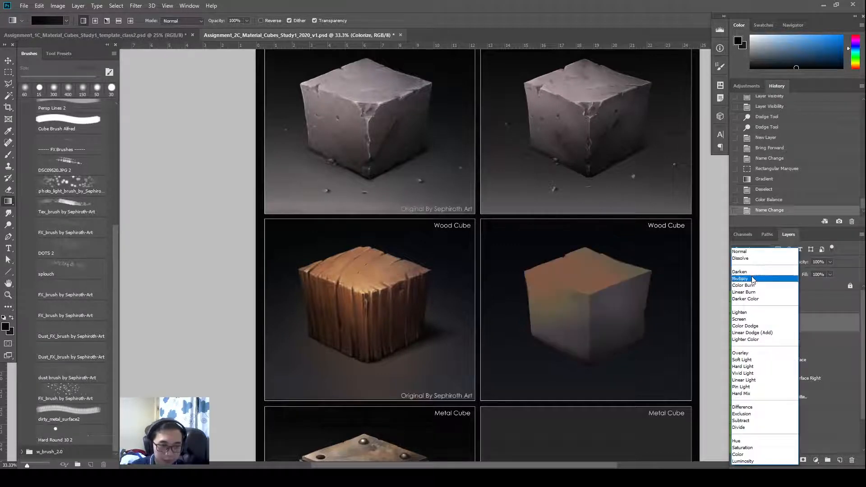
pyautogui.click(762, 453)
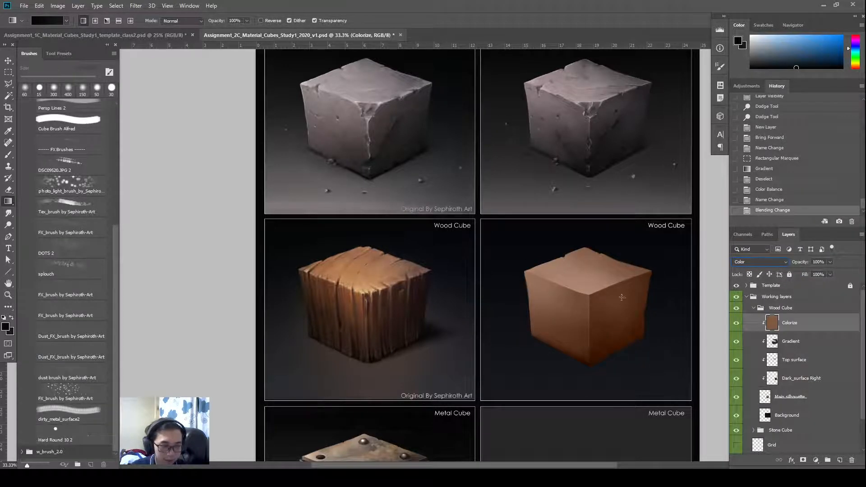
pyautogui.click(781, 263)
pyautogui.click(744, 277)
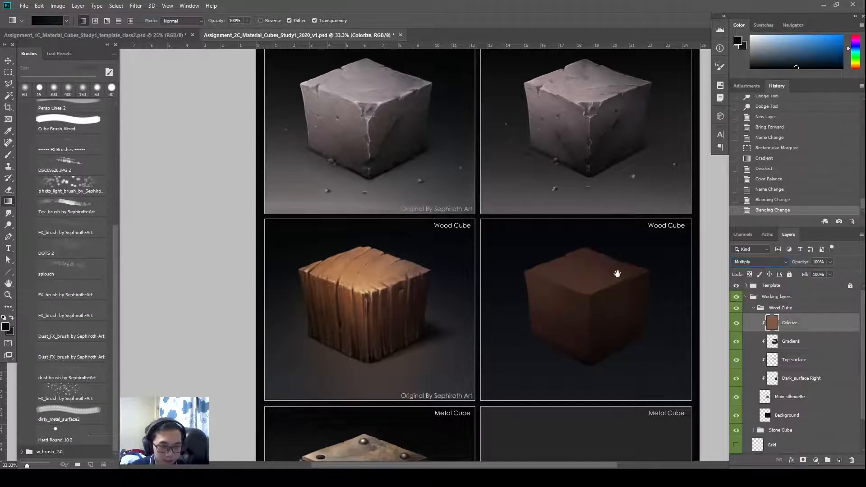
# Add a new layer above Colorize, clip it to the cube silhouette and make it the active layer.
pyautogui.moveTo(617, 321); pyautogui.dragTo(608, 340)
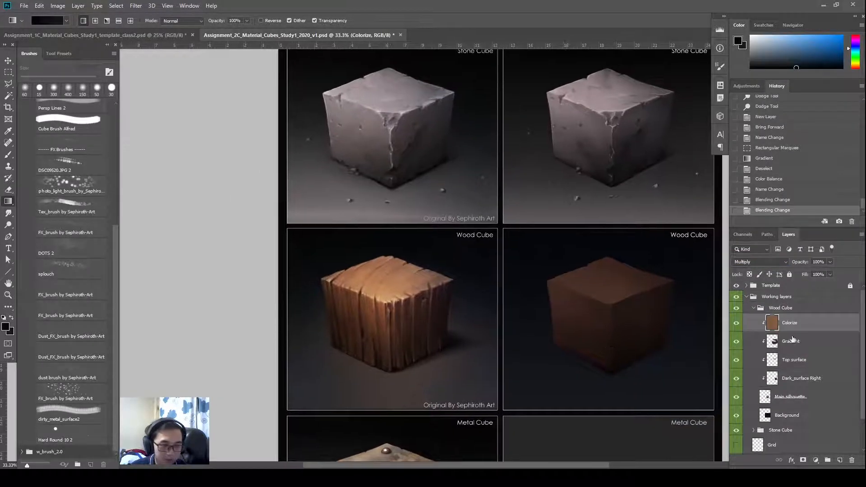
pyautogui.click(837, 461)
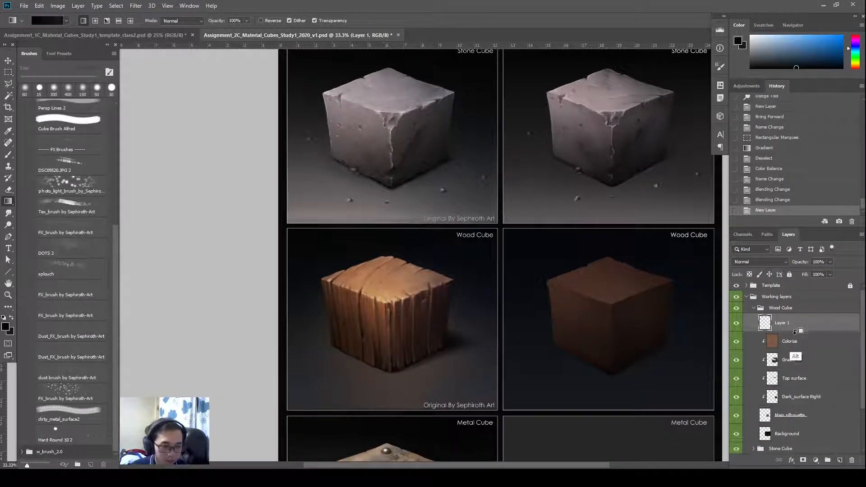
pyautogui.keyDown('alt'); pyautogui.click(794, 332); pyautogui.keyUp('alt')
pyautogui.click(797, 341)
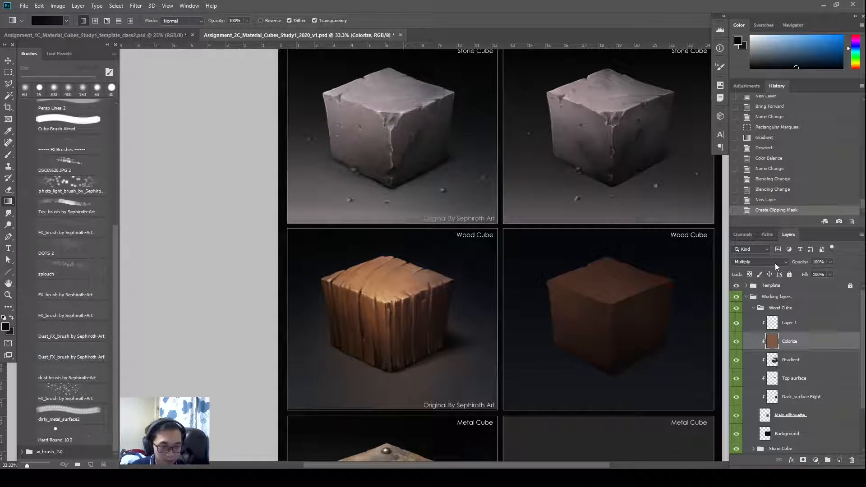
pyautogui.click(785, 328)
# Sample a very dark brown from the lower edge of the wood reference cube as the brush colour.
pyautogui.press('b')
pyautogui.moveTo(585, 340); pyautogui.dragTo(575, 343)
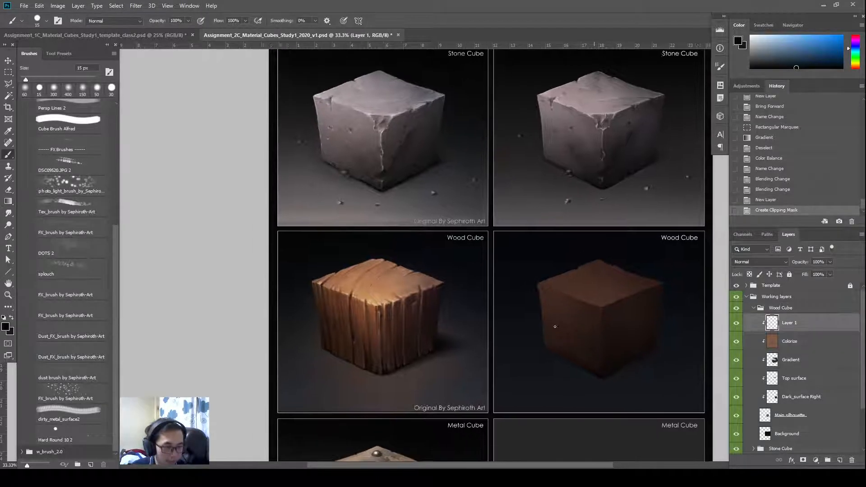
pyautogui.press('x')
pyautogui.moveTo(395, 343); pyautogui.dragTo(356, 338)
pyautogui.keyDown('alt'); pyautogui.click(332, 357); pyautogui.keyUp('alt')
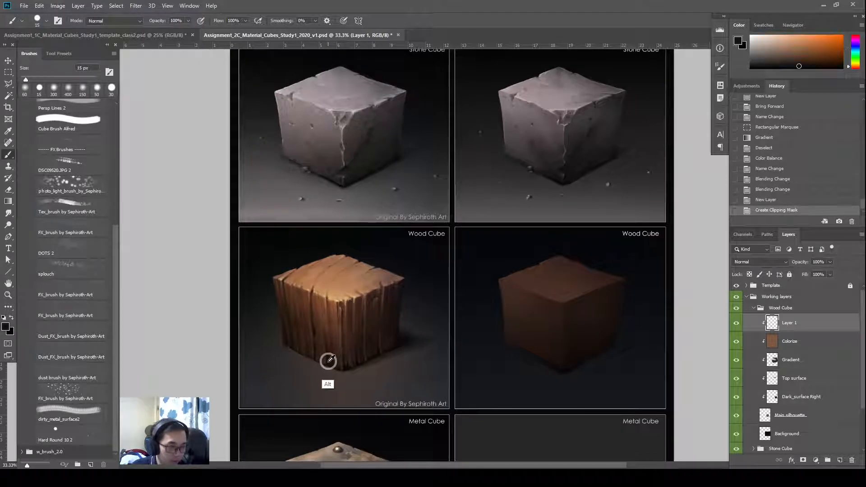
pyautogui.moveTo(570, 329); pyautogui.dragTo(536, 335)
# Rename the new clipped layer above Colorize as Dark Details.
pyautogui.hotkey('ctrl', '-')
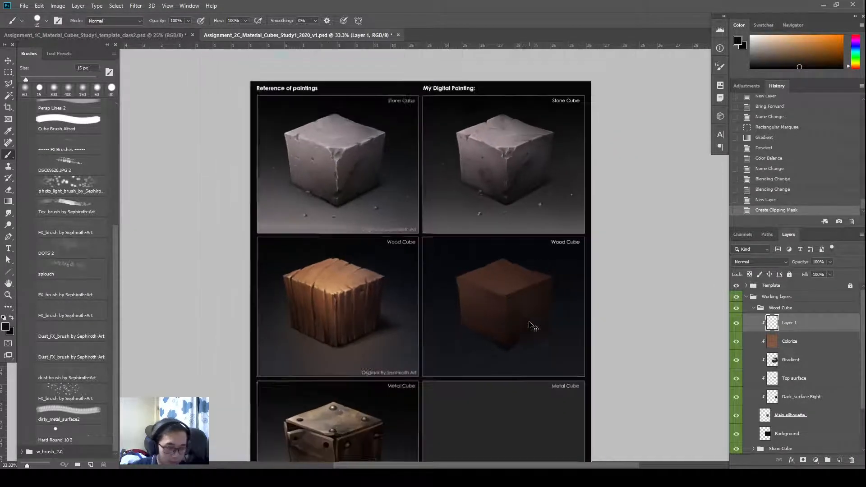
pyautogui.moveTo(437, 336); pyautogui.dragTo(464, 310)
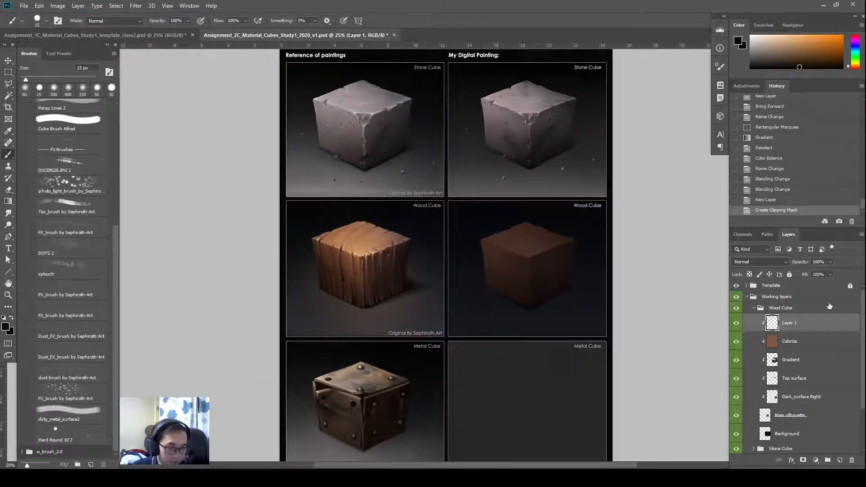
pyautogui.doubleClick(789, 322)
pyautogui.write('Details')
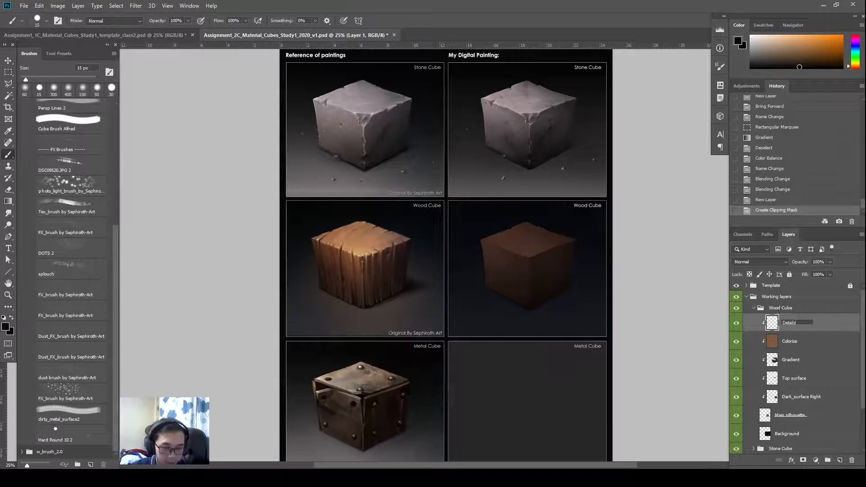
pyautogui.press('Return')
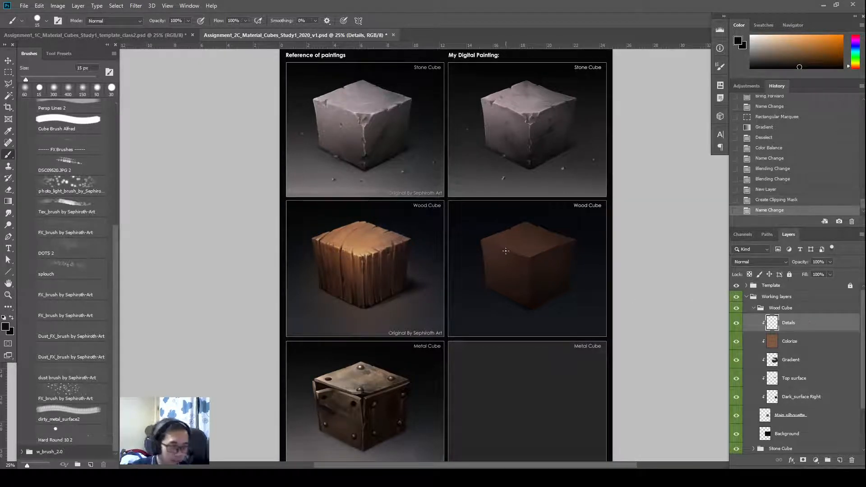
pyautogui.doubleClick(788, 322)
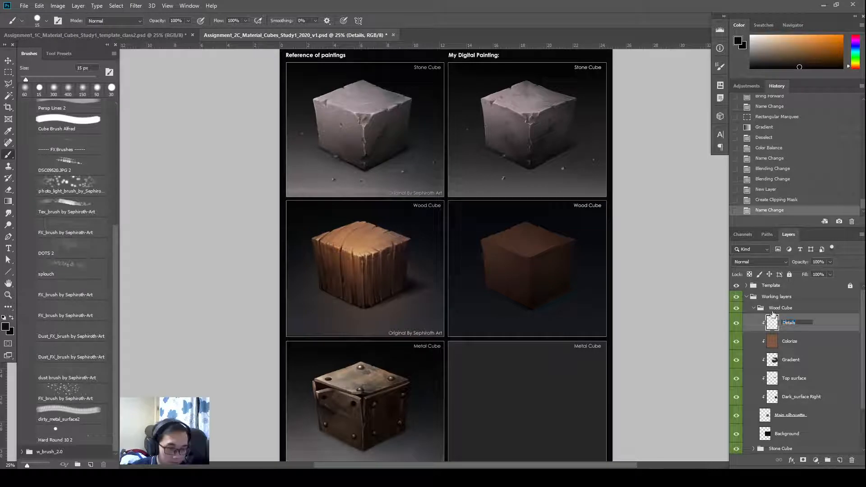
pyautogui.write('Dark')
pyautogui.press('Return')
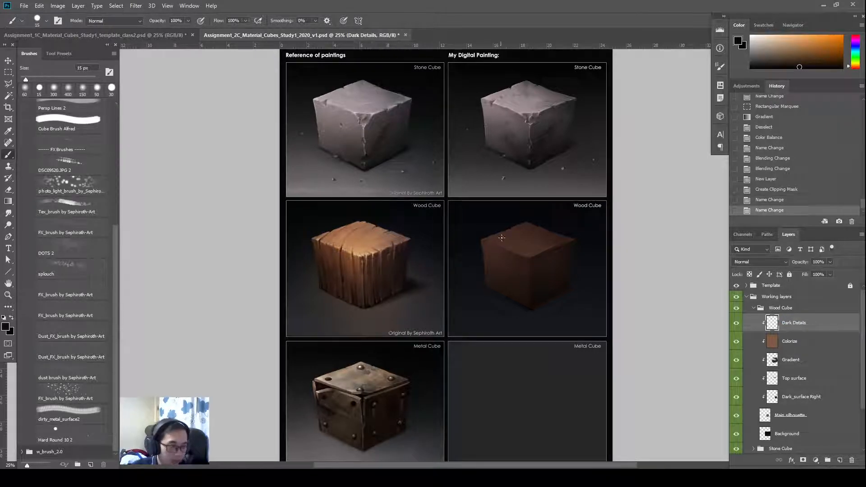
# Paint a dark crack down the left edge of the wood cube and smudge it into shape.
pyautogui.moveTo(492, 238)
pyautogui.mouseDown()
pyautogui.moveTo(503, 234)
pyautogui.moveTo(483, 243)
pyautogui.moveTo(486, 281)
pyautogui.mouseUp()
pyautogui.press('r')
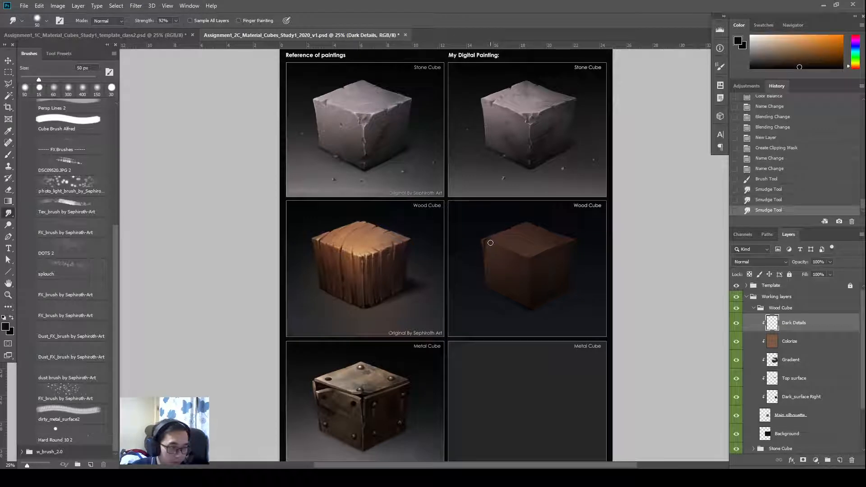
pyautogui.moveTo(489, 264); pyautogui.dragTo(491, 273)
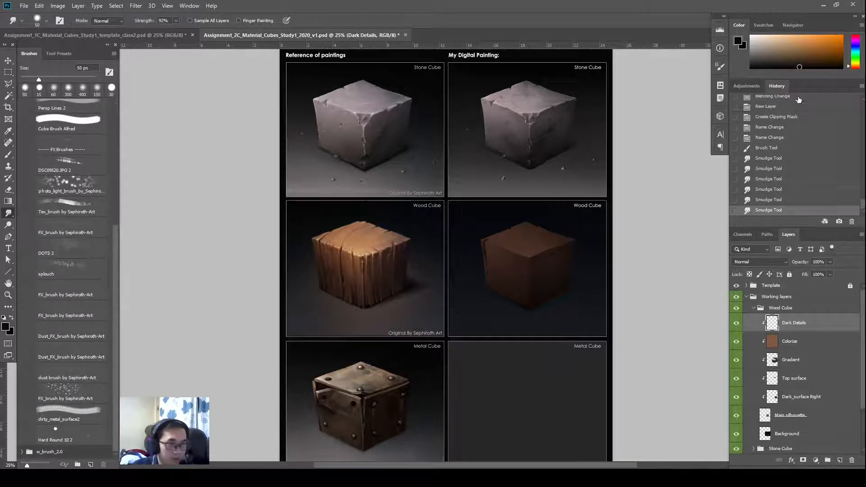
# Fill the painted crack on Dark Details with a slightly lighter dark brown, using the layer's pixels as the selection.
pyautogui.press('b')
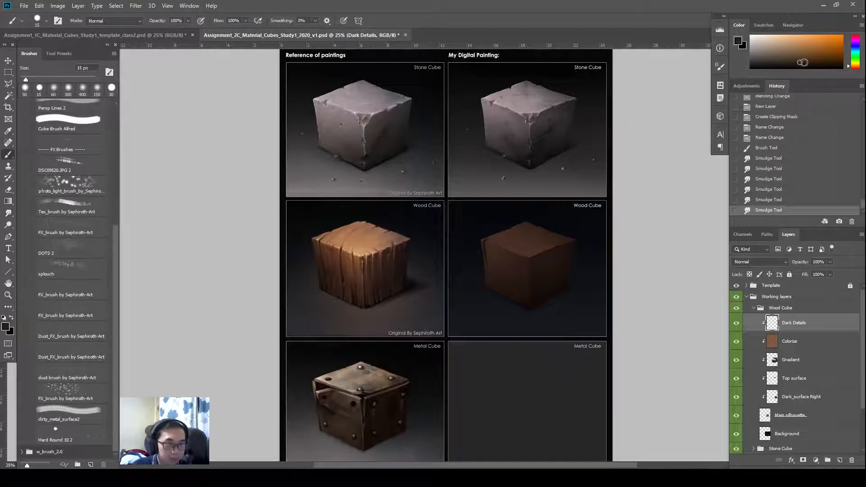
pyautogui.keyDown('ctrl'); pyautogui.click(773, 327); pyautogui.keyUp('ctrl')
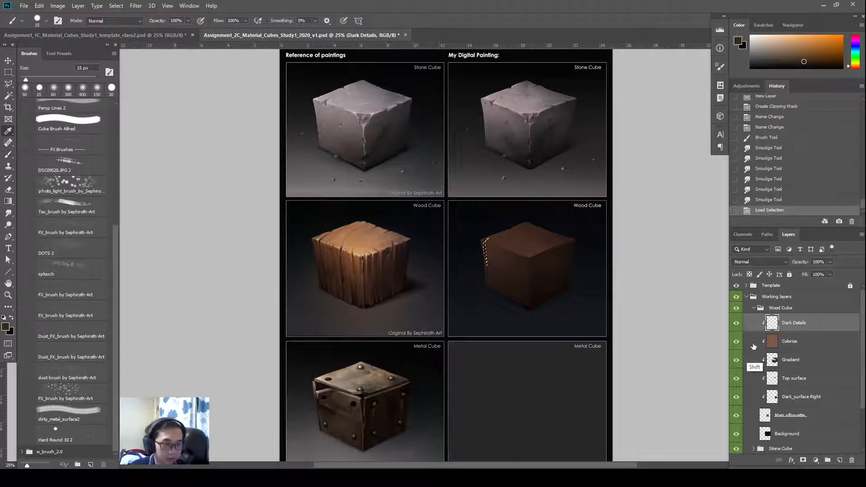
pyautogui.hotkey('shift', 'BackSpace')
pyautogui.press('Return')
pyautogui.hotkey('ctrl', 'd')
pyautogui.moveTo(749, 329); pyautogui.dragTo(851, 459)
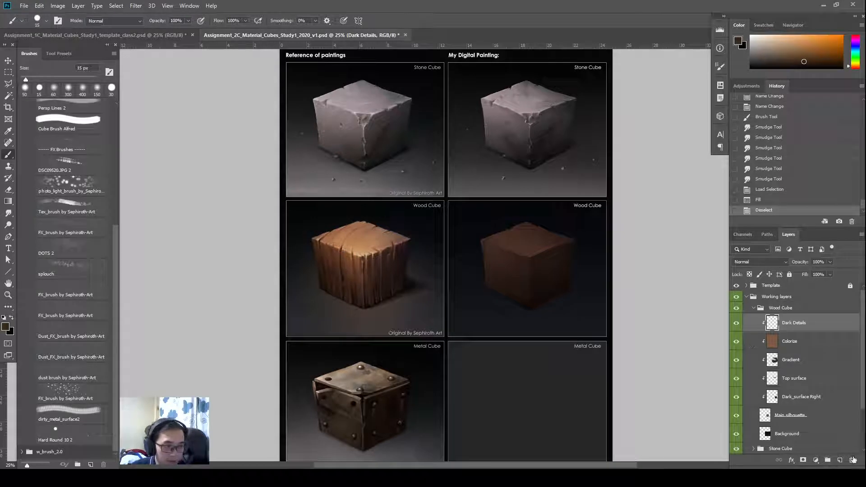
pyautogui.click(839, 460)
pyautogui.hotkey('ctrl', 'z')
pyautogui.hotkey('ctrl', 'z')
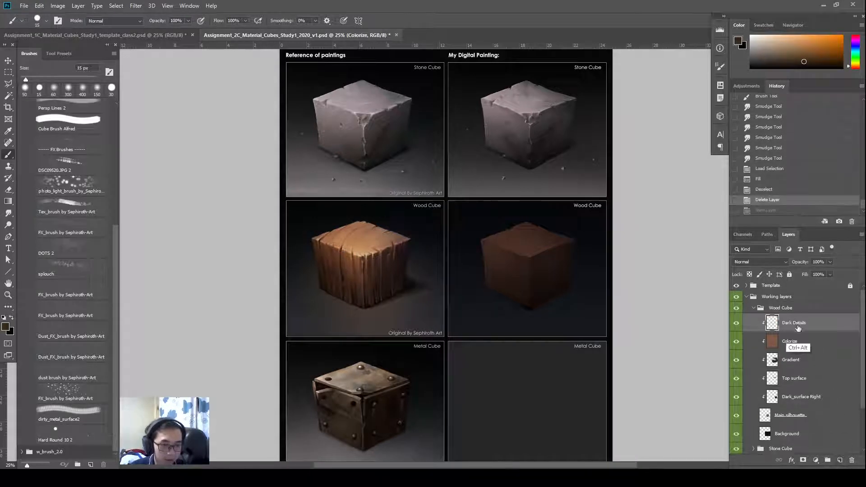
# Clear the painted crack from the Dark Details layer within a rectangular selection around the cube's left side.
pyautogui.press('m')
pyautogui.moveTo(415, 219); pyautogui.dragTo(518, 334)
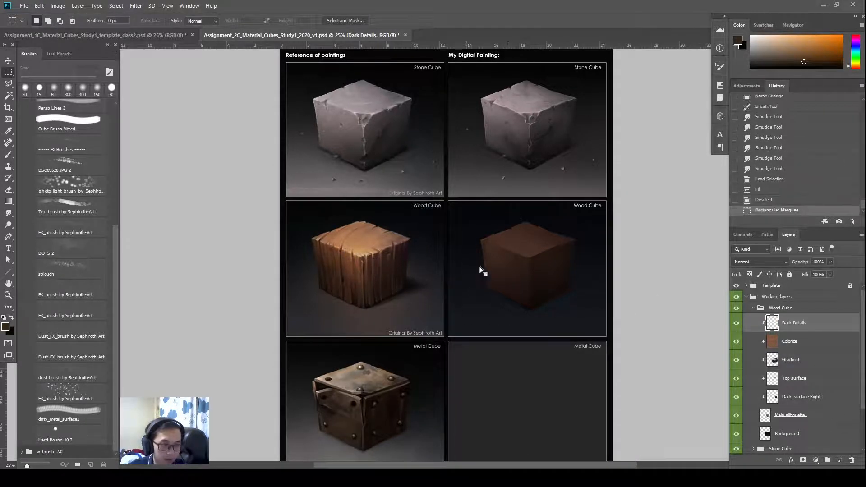
pyautogui.press('Delete')
pyautogui.hotkey('ctrl', 'd')
# Paint a dark brown crack from the cube's upper left corner down its left edge with a 20 px brush.
pyautogui.press('b')
pyautogui.click(487, 240)
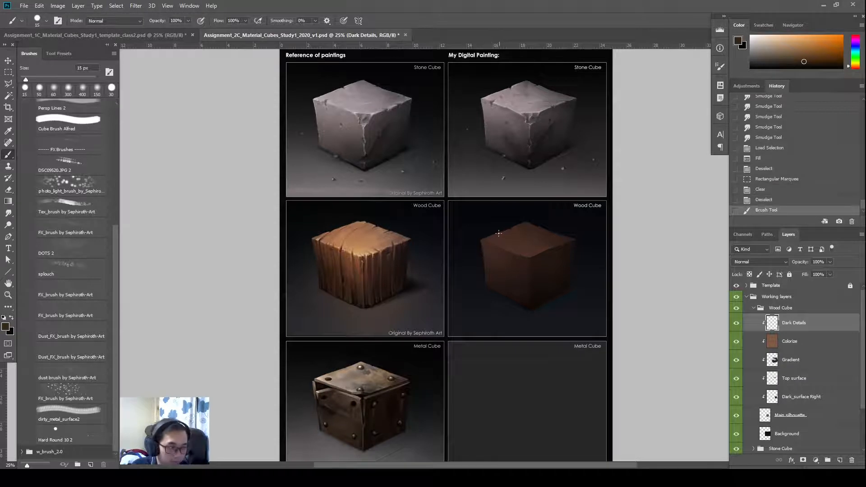
pyautogui.click(483, 241)
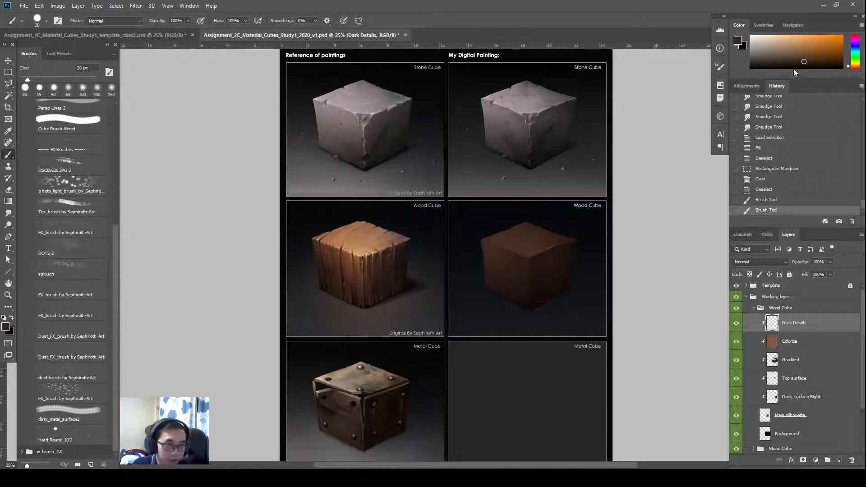
pyautogui.click(487, 239)
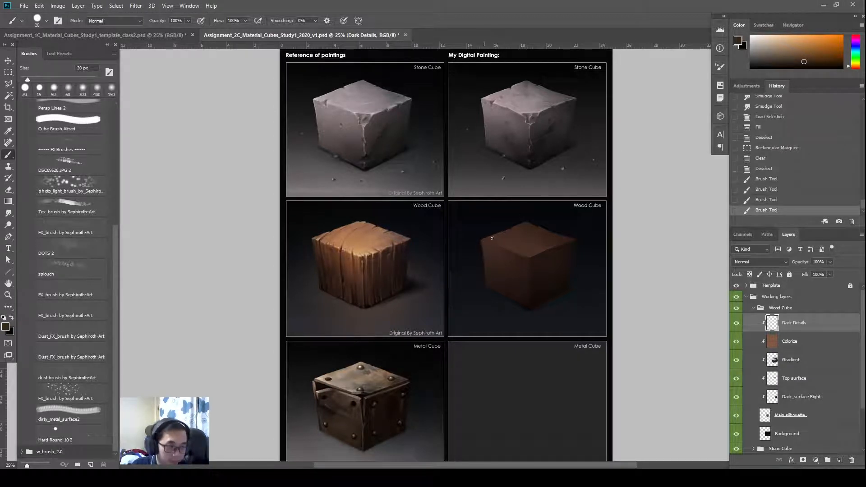
pyautogui.click(486, 241)
pyautogui.click(485, 243)
pyautogui.click(483, 245)
pyautogui.click(485, 245)
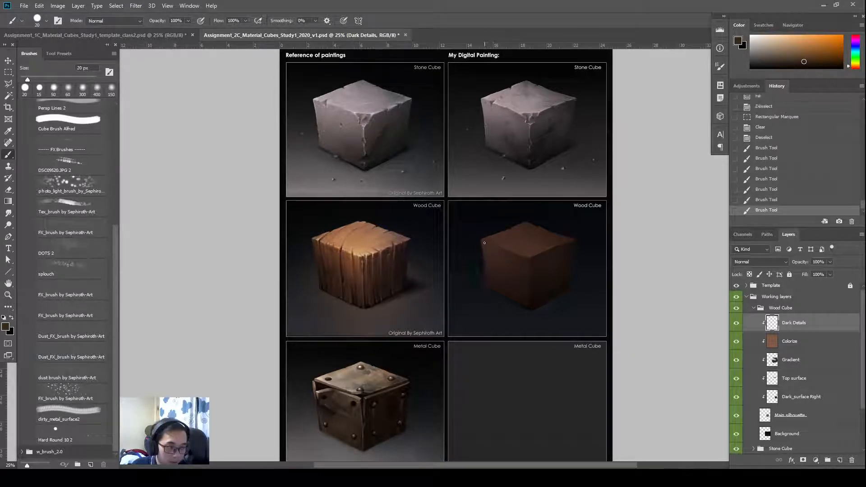
pyautogui.click(485, 252)
pyautogui.click(485, 258)
# Set the Dark Details layer to Multiply blending with 35% fill.
pyautogui.click(765, 262)
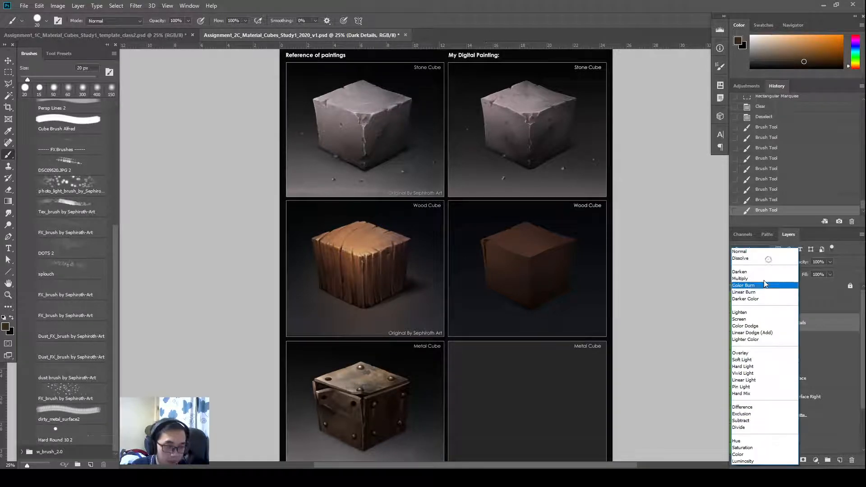
pyautogui.click(762, 283)
pyautogui.moveTo(806, 276); pyautogui.dragTo(772, 278)
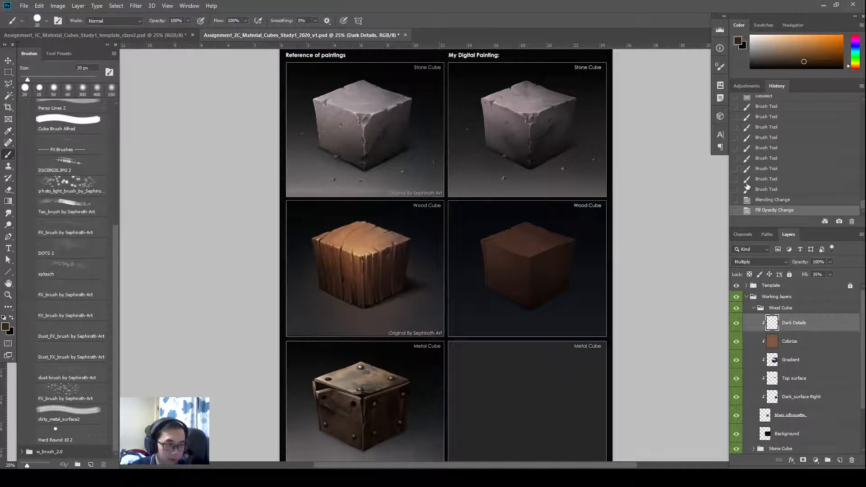
# Smudge the crack strokes at the wood cube's upper left corner with the 50 px Smudge tool.
pyautogui.hotkey('ctrl', '+')
pyautogui.press('r')
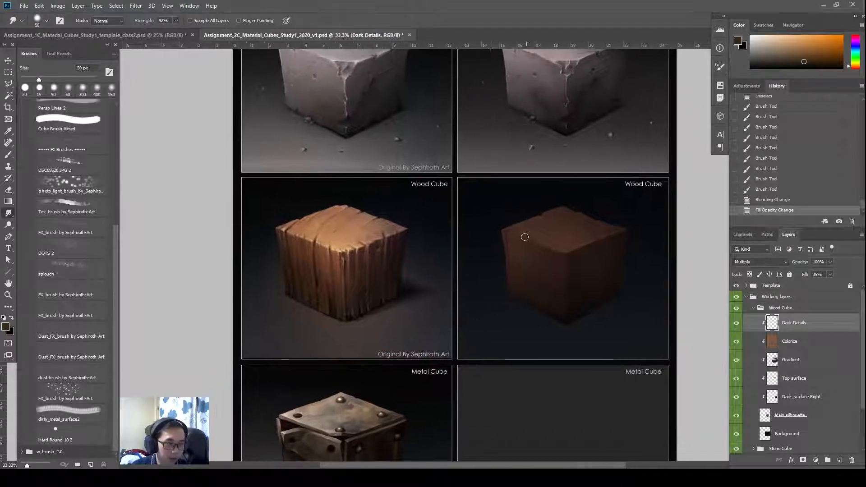
pyautogui.moveTo(524, 237)
pyautogui.mouseDown()
pyautogui.moveTo(510, 230)
pyautogui.moveTo(527, 223)
pyautogui.moveTo(520, 234)
pyautogui.moveTo(512, 230)
pyautogui.mouseUp()
pyautogui.moveTo(523, 232); pyautogui.dragTo(514, 231)
pyautogui.moveTo(522, 234)
pyautogui.mouseDown()
pyautogui.moveTo(510, 230)
pyautogui.moveTo(525, 227)
pyautogui.moveTo(508, 236)
pyautogui.moveTo(518, 248)
pyautogui.moveTo(505, 235)
pyautogui.mouseUp()
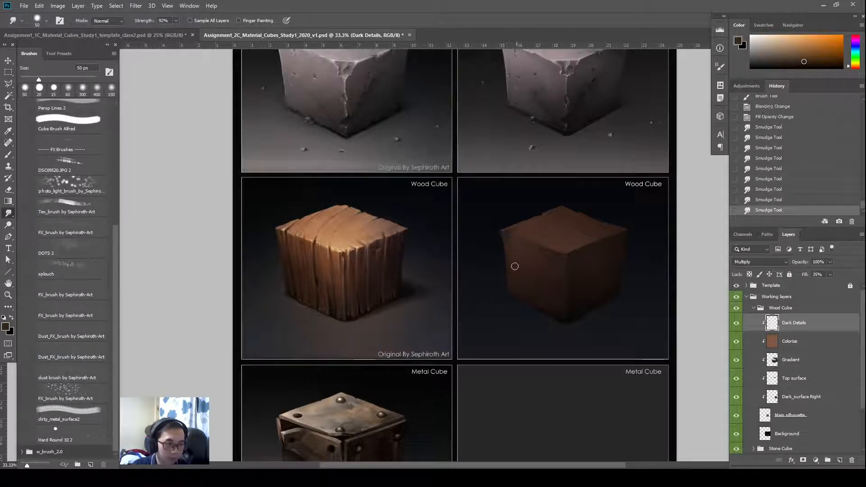
# Paint dark plank grooves down the cube's left face and across its top surface with the 20 px brush.
pyautogui.press('b')
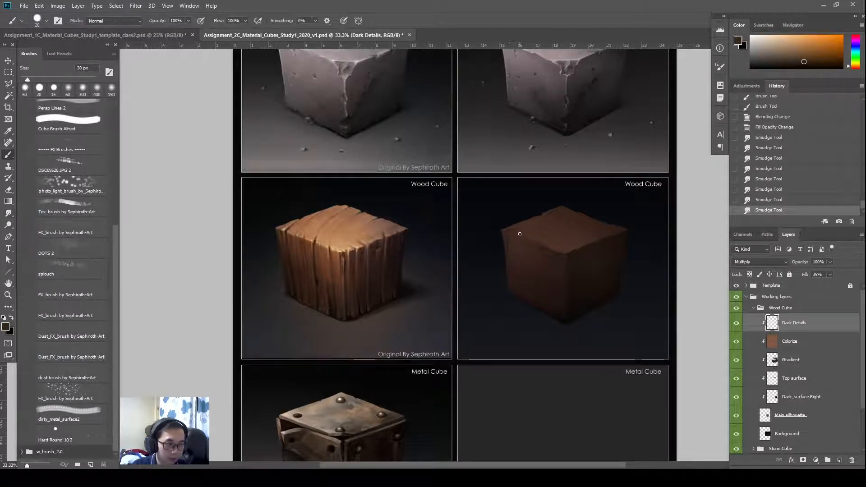
pyautogui.press('ctrl')
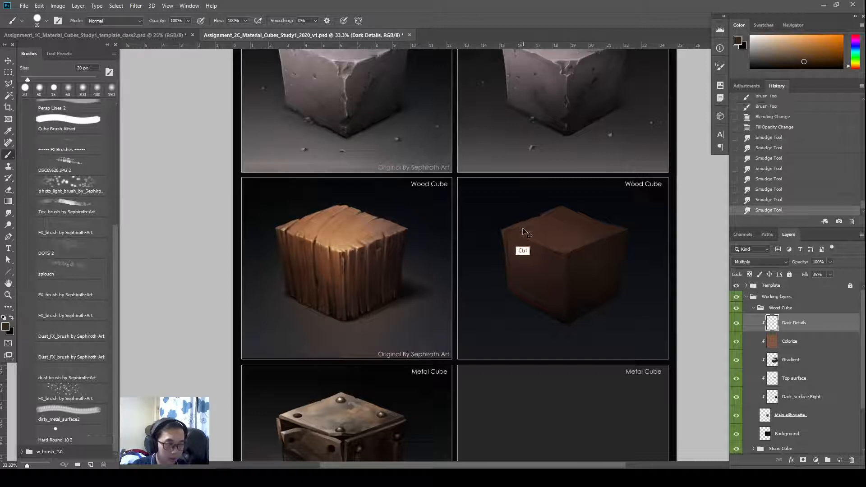
pyautogui.moveTo(523, 231)
pyautogui.mouseDown()
pyautogui.moveTo(544, 211)
pyautogui.moveTo(512, 233)
pyautogui.mouseUp()
pyautogui.hotkey('ctrl', 'z')
pyautogui.moveTo(516, 229); pyautogui.dragTo(512, 240)
pyautogui.moveTo(514, 234); pyautogui.dragTo(508, 282)
pyautogui.keyDown('shift'); pyautogui.click(512, 287); pyautogui.keyUp('shift')
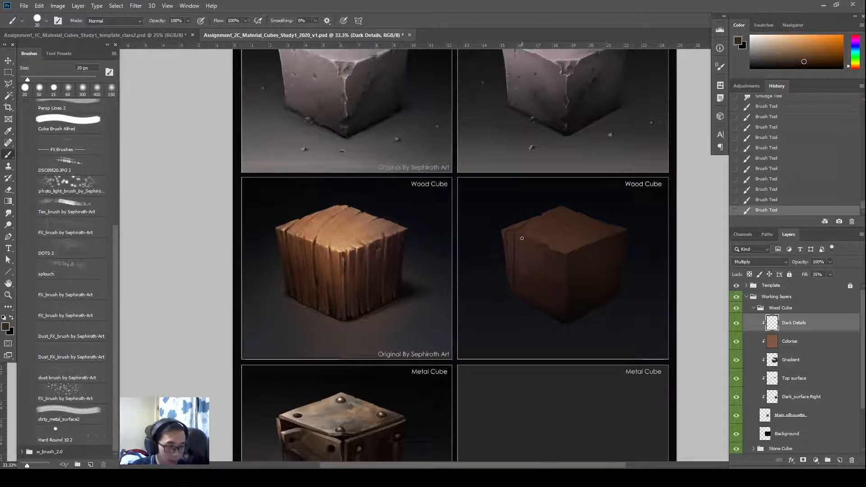
pyautogui.moveTo(521, 238); pyautogui.dragTo(522, 274)
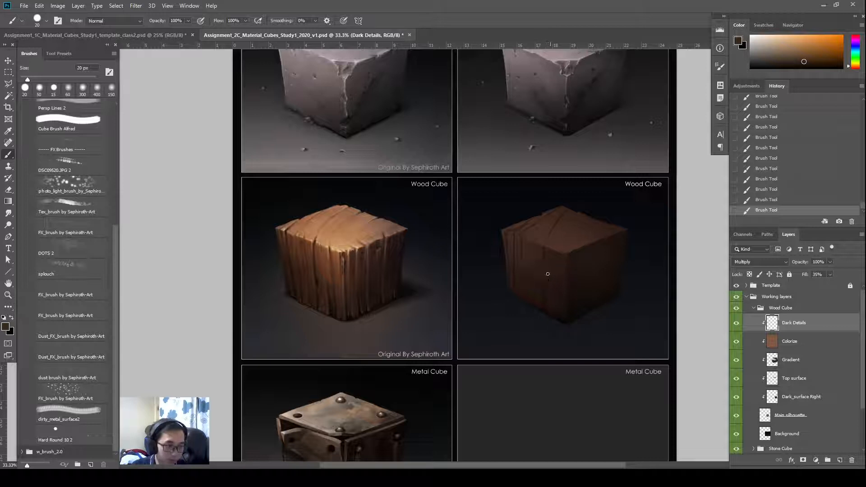
# Select the long groove in the middle of the cube's left face and nudge it slightly left.
pyautogui.press('m')
pyautogui.moveTo(555, 244); pyautogui.dragTo(535, 332)
pyautogui.press('v')
pyautogui.press('Left')
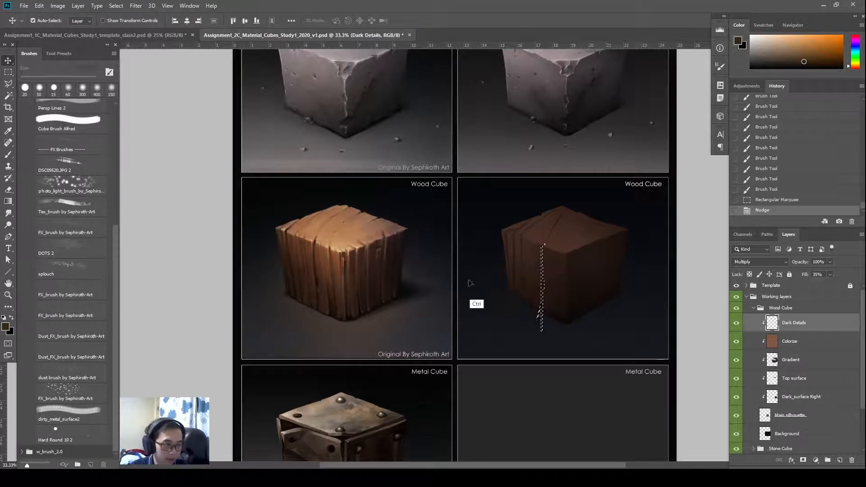
pyautogui.hotkey('ctrl', 'd')
# Paint a dark notch where the middle groove meets the left face's top edge and smudge the strokes beside it.
pyautogui.press('b')
pyautogui.moveTo(323, 253); pyautogui.dragTo(322, 257)
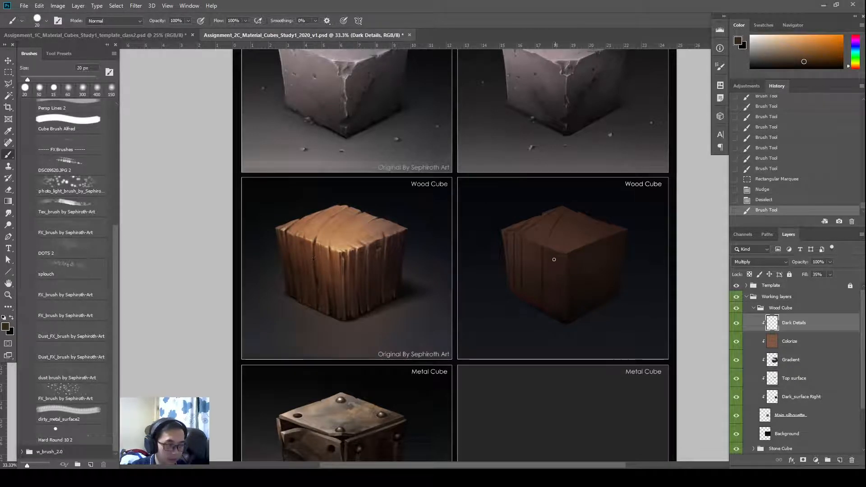
pyautogui.moveTo(544, 247)
pyautogui.mouseDown()
pyautogui.moveTo(555, 217)
pyautogui.moveTo(547, 245)
pyautogui.moveTo(565, 221)
pyautogui.moveTo(553, 239)
pyautogui.mouseUp()
pyautogui.click(543, 243)
pyautogui.press('r')
pyautogui.moveTo(552, 241)
pyautogui.mouseDown()
pyautogui.moveTo(587, 210)
pyautogui.moveTo(570, 223)
pyautogui.moveTo(592, 209)
pyautogui.moveTo(574, 220)
pyautogui.moveTo(564, 266)
pyautogui.mouseUp()
pyautogui.press('b')
pyautogui.press('r')
# Paint groove strokes on the lower left face near the front corner, undo the unwanted ones and smudge the rest.
pyautogui.press('b')
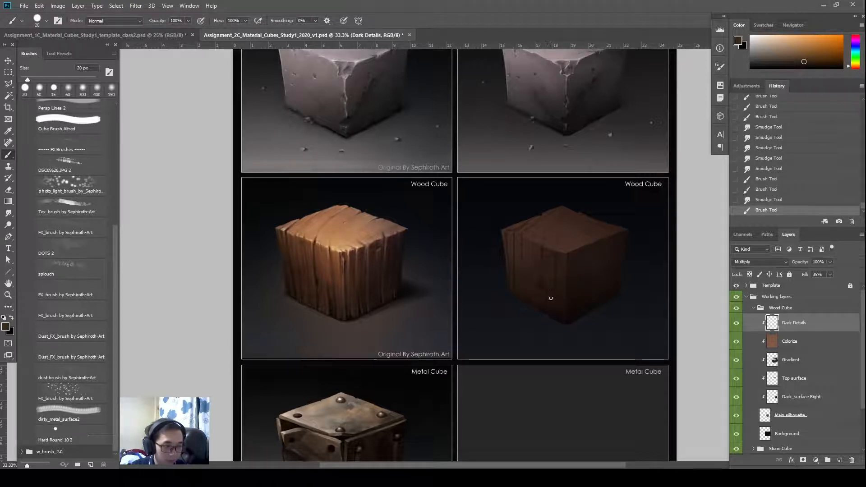
pyautogui.moveTo(551, 298)
pyautogui.mouseDown()
pyautogui.moveTo(552, 327)
pyautogui.moveTo(549, 293)
pyautogui.moveTo(549, 324)
pyautogui.moveTo(565, 286)
pyautogui.moveTo(560, 318)
pyautogui.moveTo(567, 295)
pyautogui.moveTo(560, 316)
pyautogui.mouseUp()
pyautogui.hotkey('ctrl', 'z')
pyautogui.hotkey('ctrl', 'z')
pyautogui.hotkey('ctrl', 'z')
pyautogui.press('r')
pyautogui.moveTo(560, 311); pyautogui.dragTo(564, 293)
# Paint a dark groove down the cube's front vertical edge.
pyautogui.press('b')
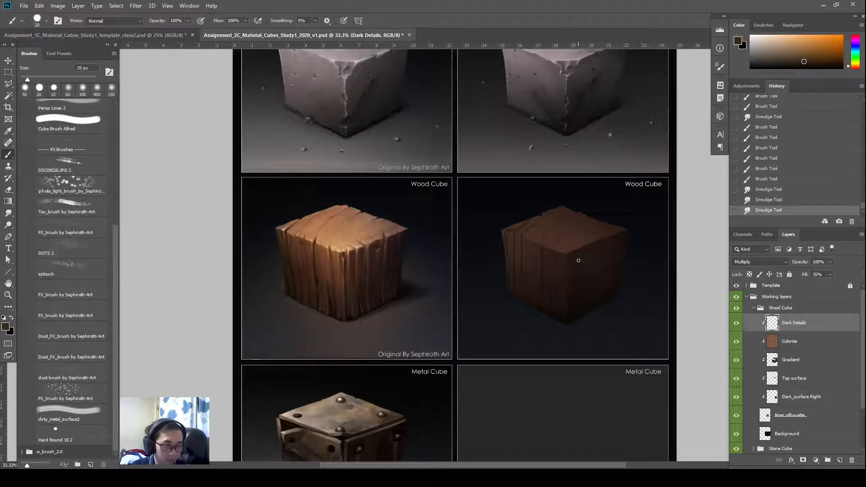
pyautogui.moveTo(569, 258); pyautogui.dragTo(568, 293)
pyautogui.moveTo(567, 289); pyautogui.dragTo(568, 300)
pyautogui.moveTo(568, 293); pyautogui.dragTo(567, 298)
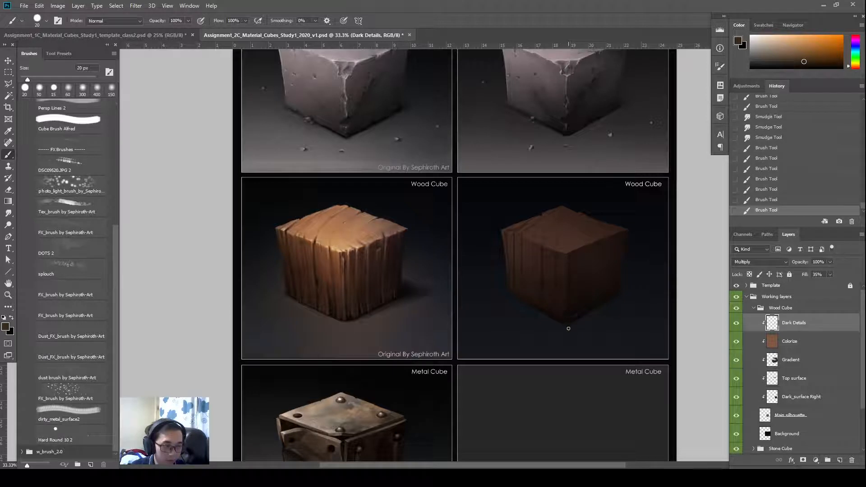
# Paint dark grain and a small notch on the top surface by the front corner, blending them with the Smudge tool.
pyautogui.moveTo(545, 232)
pyautogui.mouseDown()
pyautogui.moveTo(567, 255)
pyautogui.moveTo(567, 242)
pyautogui.mouseUp()
pyautogui.press('r')
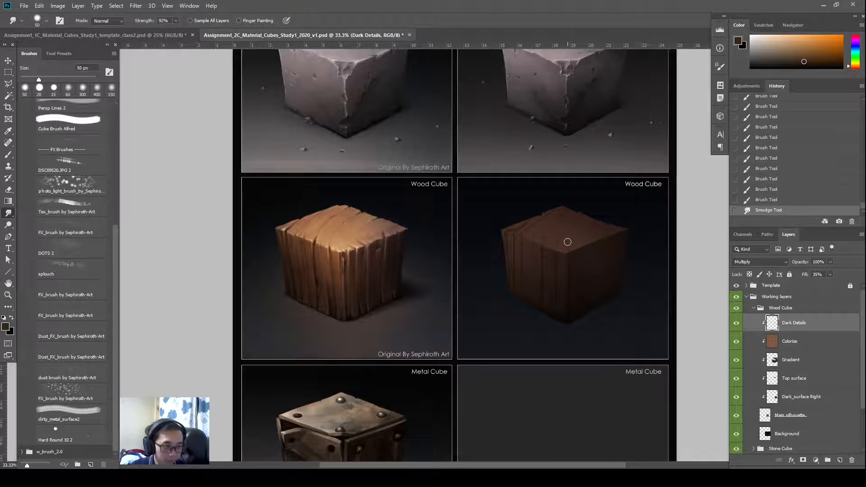
pyautogui.press('b')
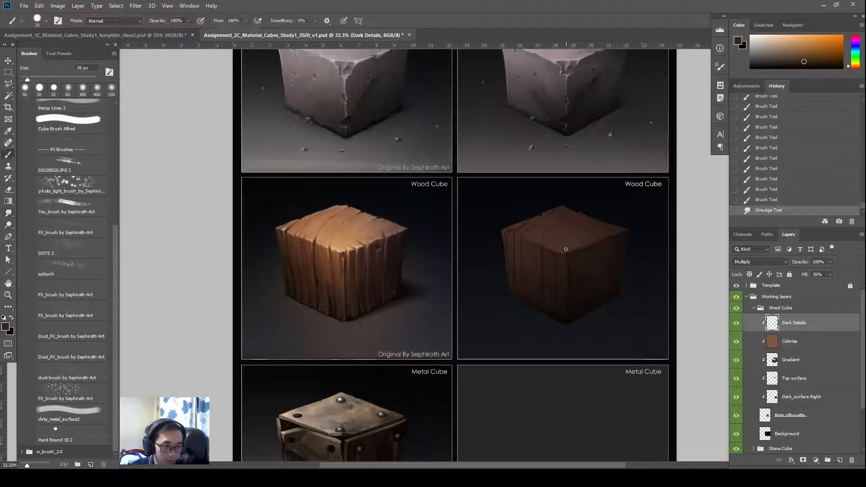
pyautogui.press('r')
pyautogui.moveTo(566, 250); pyautogui.dragTo(567, 244)
pyautogui.moveTo(569, 248)
pyautogui.mouseDown()
pyautogui.moveTo(569, 240)
pyautogui.moveTo(574, 246)
pyautogui.mouseUp()
pyautogui.press('b')
pyautogui.moveTo(573, 246); pyautogui.dragTo(576, 248)
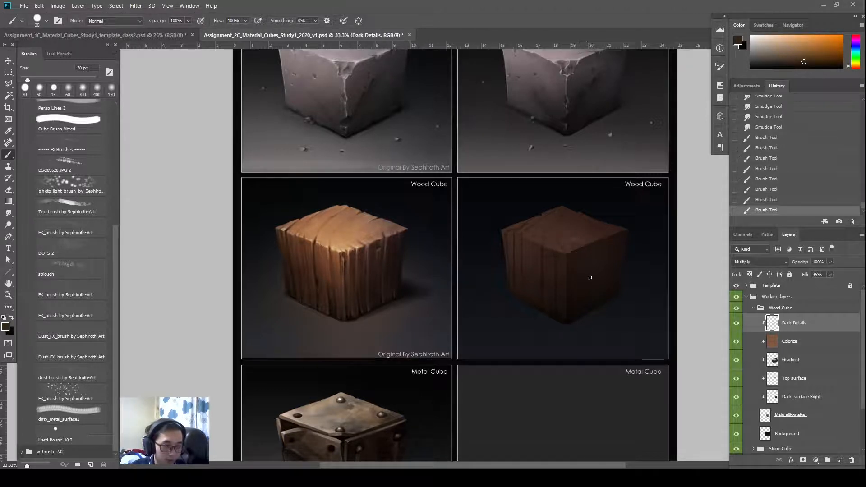
# Undo the last stroke and repaint the right face's groove beside the front edge, softening its upper end with the Eraser and Smudge tools.
pyautogui.hotkey('ctrl', 'z')
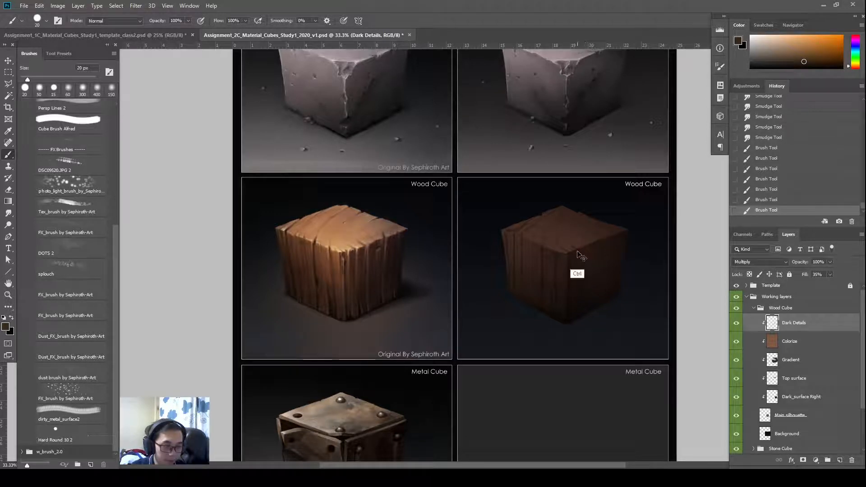
pyautogui.moveTo(581, 277); pyautogui.dragTo(582, 317)
pyautogui.press('e')
pyautogui.moveTo(580, 254)
pyautogui.mouseDown()
pyautogui.moveTo(585, 286)
pyautogui.moveTo(591, 257)
pyautogui.moveTo(578, 243)
pyautogui.moveTo(584, 235)
pyautogui.moveTo(585, 244)
pyautogui.moveTo(594, 241)
pyautogui.mouseUp()
pyautogui.press('b')
pyautogui.press('r')
pyautogui.press('b')
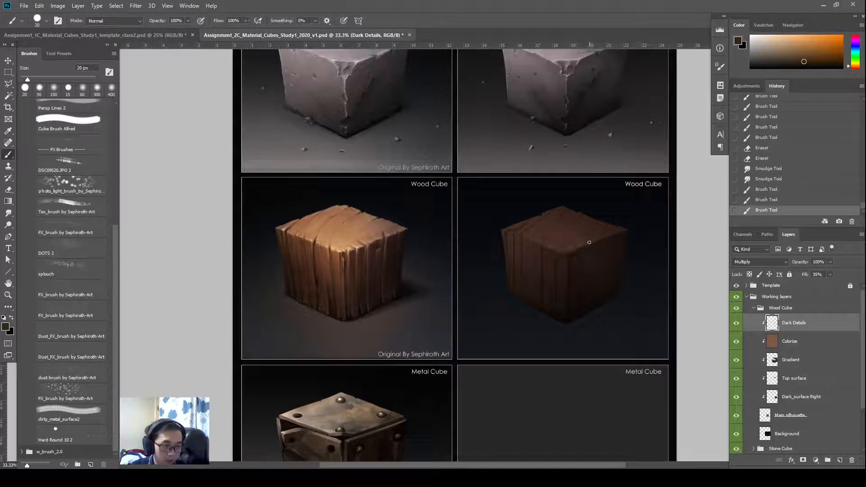
# Paint thin dark vertical grooves down the middle of the right face and soften them with the Eraser.
pyautogui.rightClick(587, 241)
pyautogui.press('Escape')
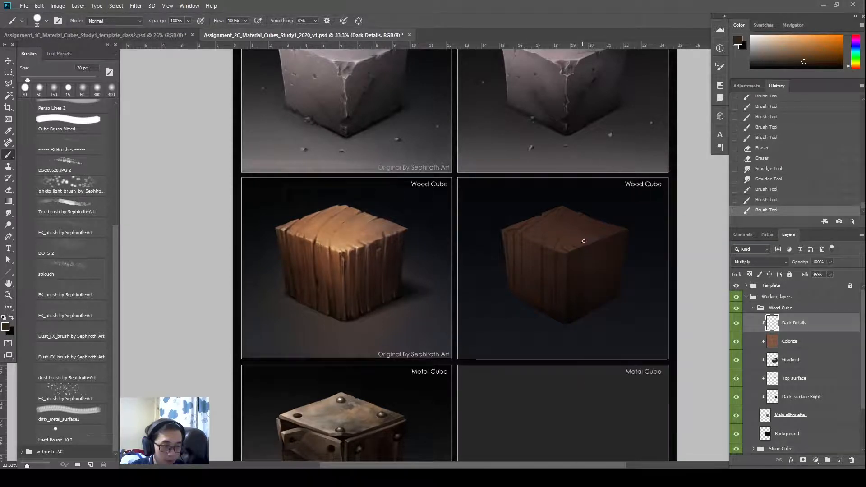
pyautogui.click(593, 243)
pyautogui.keyDown('shift'); pyautogui.click(587, 318); pyautogui.keyUp('shift')
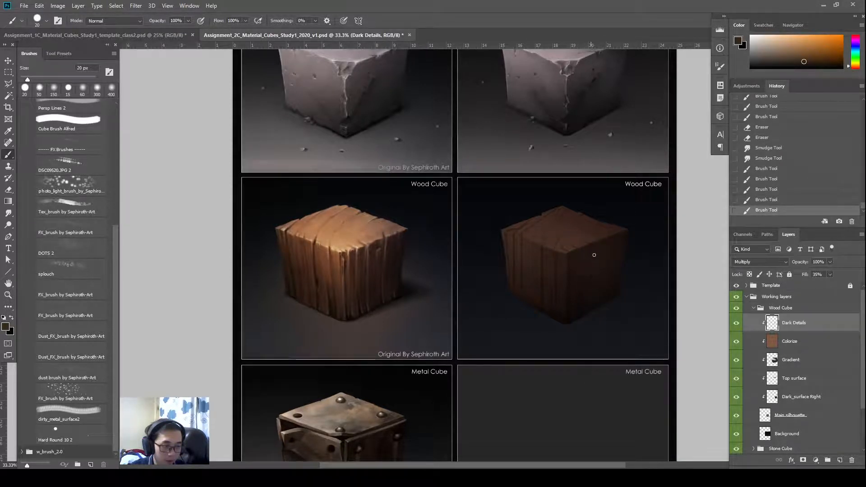
pyautogui.keyDown('shift'); pyautogui.click(591, 330); pyautogui.keyUp('shift')
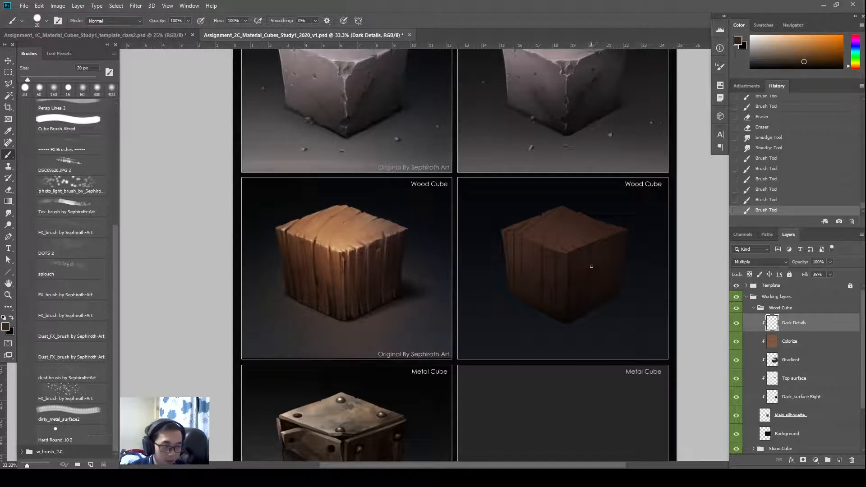
pyautogui.click(595, 252)
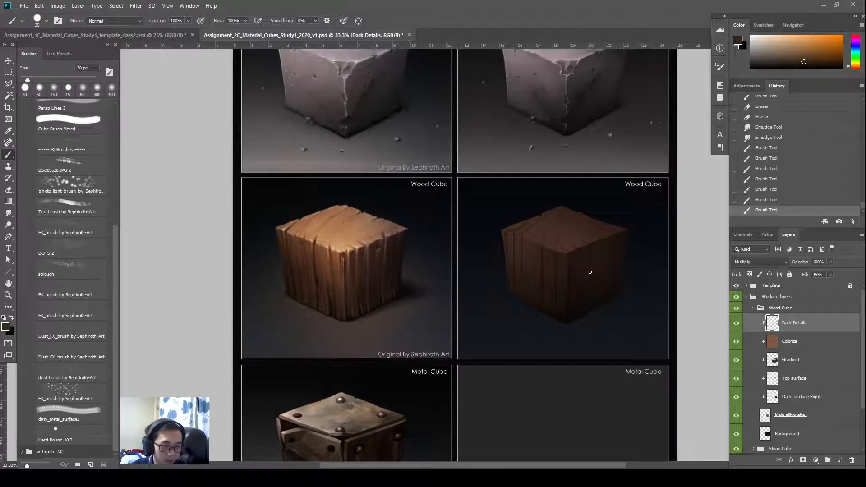
pyautogui.click(590, 272)
pyautogui.press('e')
pyautogui.moveTo(597, 251); pyautogui.dragTo(601, 261)
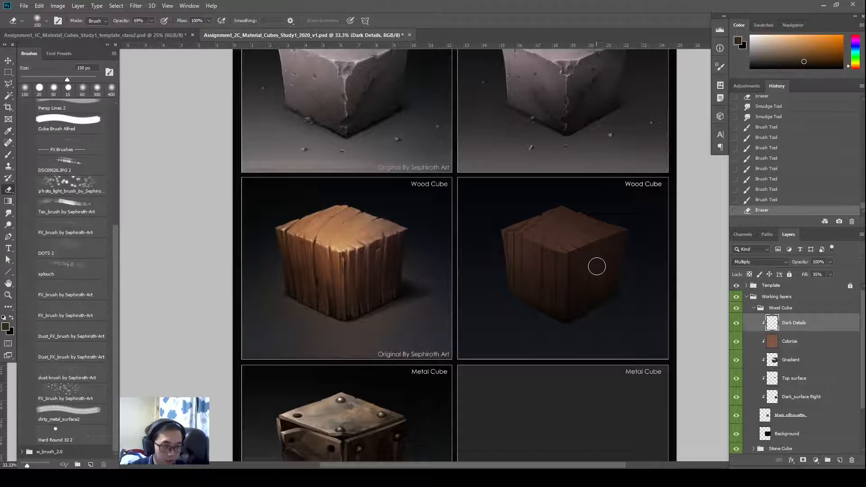
pyautogui.moveTo(595, 303)
pyautogui.mouseDown()
pyautogui.moveTo(610, 274)
pyautogui.moveTo(596, 297)
pyautogui.moveTo(615, 255)
pyautogui.moveTo(591, 311)
pyautogui.moveTo(590, 280)
pyautogui.moveTo(612, 257)
pyautogui.moveTo(602, 289)
pyautogui.mouseUp()
# Paint a groove up the right face across its top edge and smudge it into the top surface.
pyautogui.press('b')
pyautogui.moveTo(603, 284)
pyautogui.mouseDown()
pyautogui.moveTo(605, 296)
pyautogui.moveTo(604, 220)
pyautogui.mouseUp()
pyautogui.press('r')
pyautogui.press('b')
pyautogui.press('r')
pyautogui.moveTo(603, 227); pyautogui.dragTo(605, 220)
pyautogui.moveTo(604, 225)
pyautogui.mouseDown()
pyautogui.moveTo(606, 218)
pyautogui.moveTo(594, 231)
pyautogui.mouseUp()
# Paint small dark notches on the top surface near the right corner and blend them with the Smudge tool.
pyautogui.press('b')
pyautogui.moveTo(596, 229)
pyautogui.mouseDown()
pyautogui.moveTo(589, 235)
pyautogui.moveTo(594, 225)
pyautogui.mouseUp()
pyautogui.press('r')
pyautogui.hotkey('ctrl', 'z')
pyautogui.moveTo(589, 230)
pyautogui.mouseDown()
pyautogui.moveTo(603, 222)
pyautogui.moveTo(578, 233)
pyautogui.moveTo(608, 222)
pyautogui.mouseUp()
pyautogui.press('e')
pyautogui.press('r')
pyautogui.moveTo(602, 230)
pyautogui.mouseDown()
pyautogui.moveTo(625, 220)
pyautogui.moveTo(611, 223)
pyautogui.mouseUp()
pyautogui.press('b')
pyautogui.press('r')
pyautogui.moveTo(607, 228); pyautogui.dragTo(623, 252)
# Undo the unwanted strokes near the right corner and smudge the shading along the right face's outer edge.
pyautogui.press('b')
pyautogui.hotkey('ctrl', 'z')
pyautogui.hotkey('ctrl', 'z')
pyautogui.hotkey('ctrl', 'z')
pyautogui.press('r')
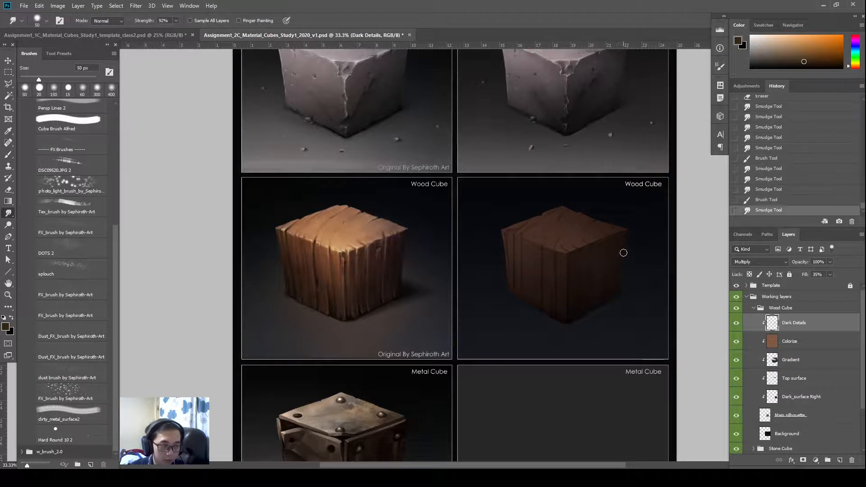
pyautogui.moveTo(613, 286); pyautogui.dragTo(619, 259)
pyautogui.hotkey('ctrl', 'z')
pyautogui.moveTo(613, 300)
pyautogui.mouseDown()
pyautogui.moveTo(619, 272)
pyautogui.moveTo(614, 308)
pyautogui.moveTo(617, 275)
pyautogui.mouseUp()
pyautogui.press('b')
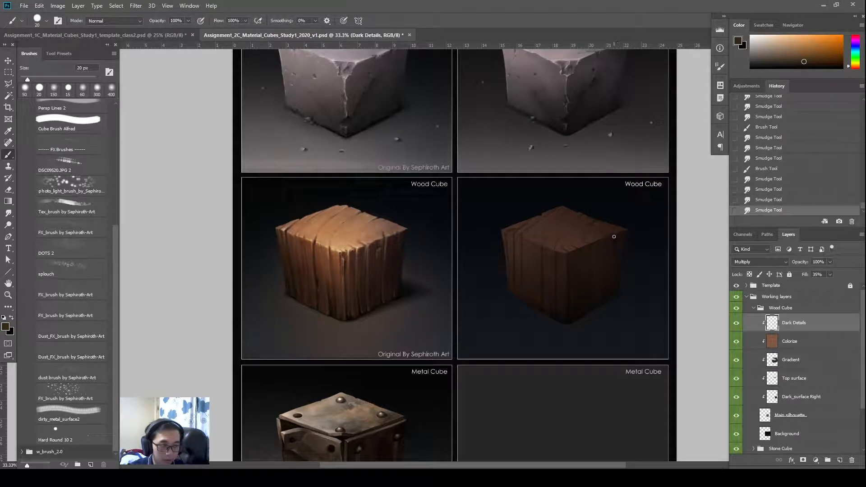
# Paint a groove down the right face near its outer edge, undoing unwanted strokes, and smudge its upper end.
pyautogui.moveTo(614, 236); pyautogui.dragTo(612, 243)
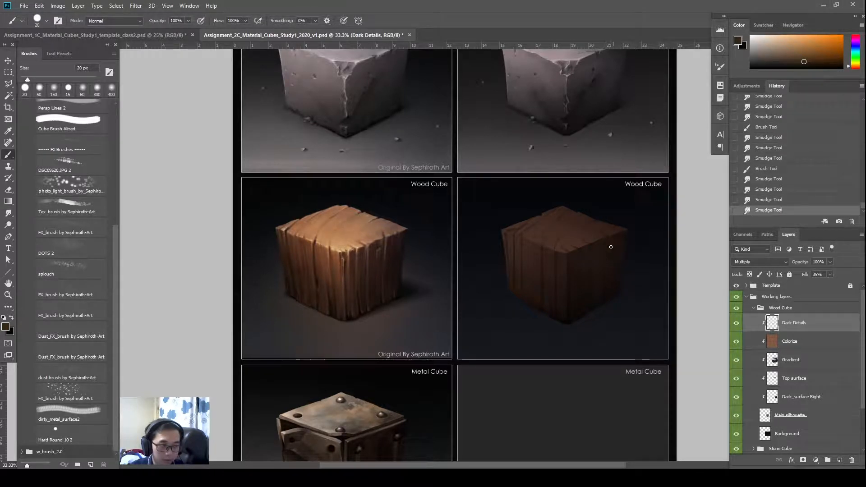
pyautogui.hotkey('ctrl', 'z')
pyautogui.moveTo(610, 237); pyautogui.dragTo(607, 280)
pyautogui.press('r')
pyautogui.hotkey('ctrl', 'z')
pyautogui.moveTo(609, 249)
pyautogui.mouseDown()
pyautogui.moveTo(608, 281)
pyautogui.moveTo(614, 237)
pyautogui.mouseUp()
# Set the Eraser opacity to 43% and lighten the grooves across the right and left faces.
pyautogui.press('e')
pyautogui.moveTo(611, 258)
pyautogui.mouseDown()
pyautogui.moveTo(620, 276)
pyautogui.moveTo(637, 238)
pyautogui.mouseUp()
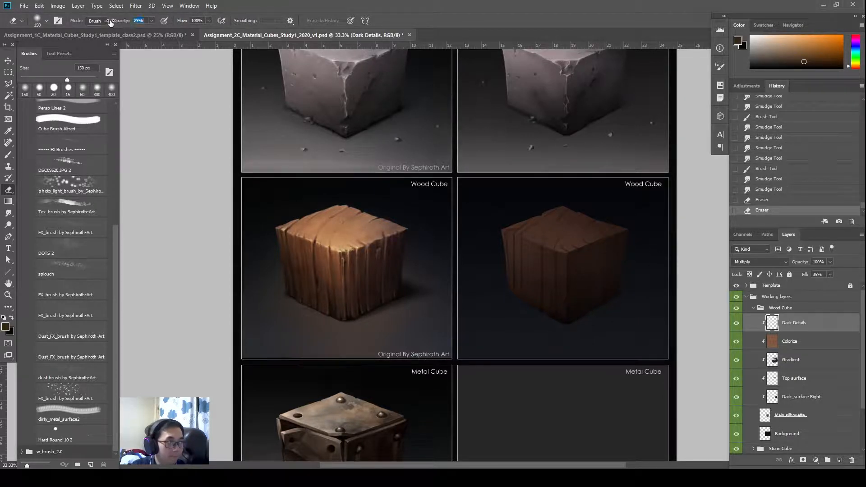
pyautogui.moveTo(632, 249); pyautogui.dragTo(615, 270)
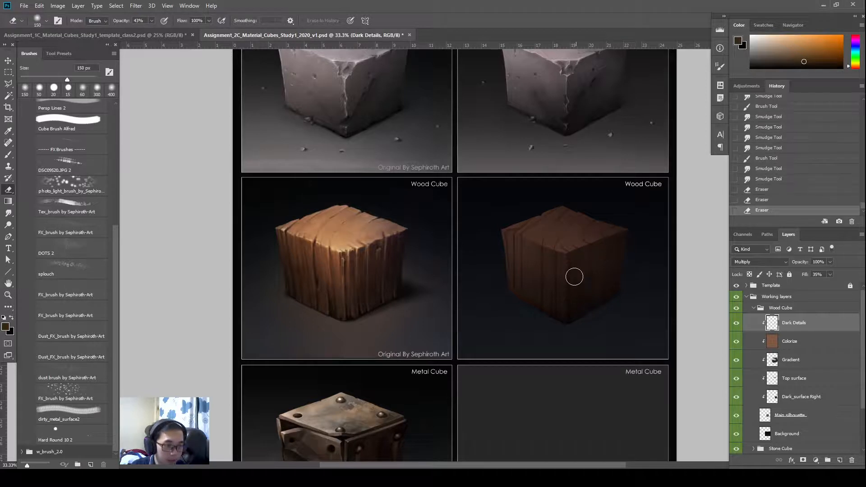
pyautogui.moveTo(574, 300)
pyautogui.mouseDown()
pyautogui.moveTo(570, 257)
pyautogui.moveTo(574, 288)
pyautogui.mouseUp()
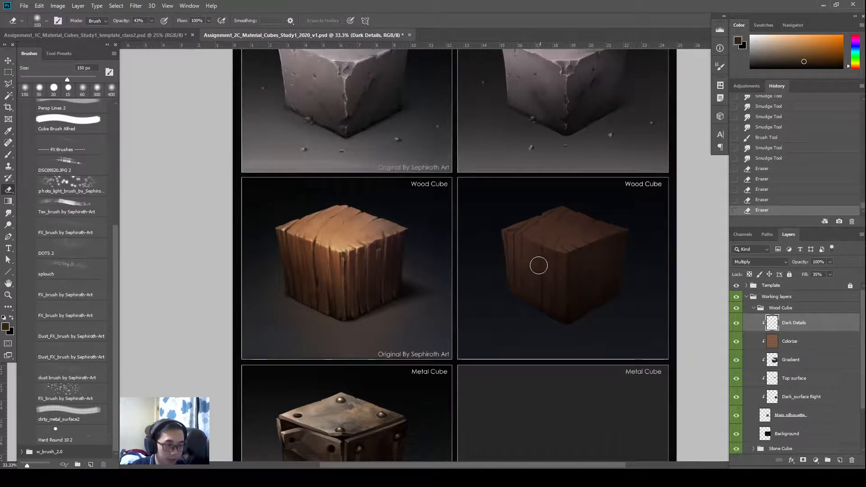
pyautogui.moveTo(544, 260)
pyautogui.mouseDown()
pyautogui.moveTo(554, 288)
pyautogui.moveTo(565, 265)
pyautogui.moveTo(551, 267)
pyautogui.moveTo(561, 296)
pyautogui.moveTo(540, 284)
pyautogui.mouseUp()
pyautogui.moveTo(514, 252)
pyautogui.mouseDown()
pyautogui.moveTo(511, 276)
pyautogui.moveTo(507, 249)
pyautogui.moveTo(516, 277)
pyautogui.moveTo(536, 267)
pyautogui.moveTo(500, 248)
pyautogui.moveTo(523, 279)
pyautogui.moveTo(529, 267)
pyautogui.moveTo(498, 244)
pyautogui.moveTo(517, 277)
pyautogui.moveTo(531, 256)
pyautogui.moveTo(521, 247)
pyautogui.moveTo(531, 265)
pyautogui.mouseUp()
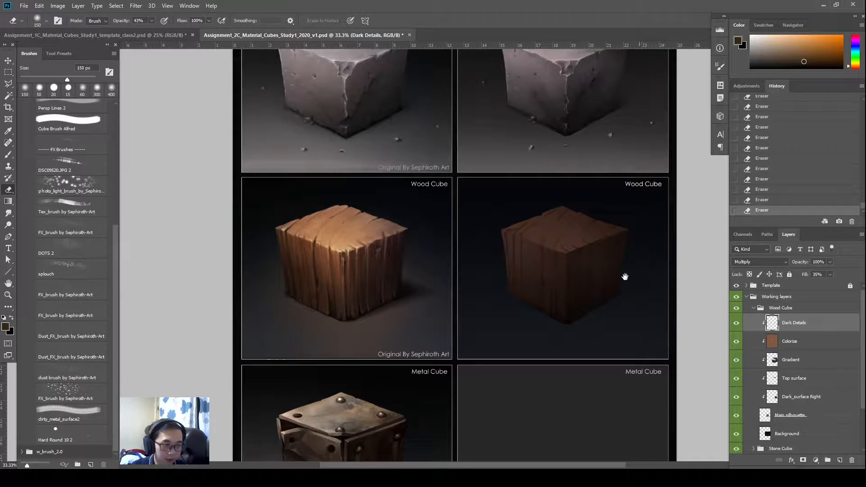
pyautogui.moveTo(624, 276); pyautogui.dragTo(615, 297)
pyautogui.moveTo(565, 245); pyautogui.dragTo(559, 265)
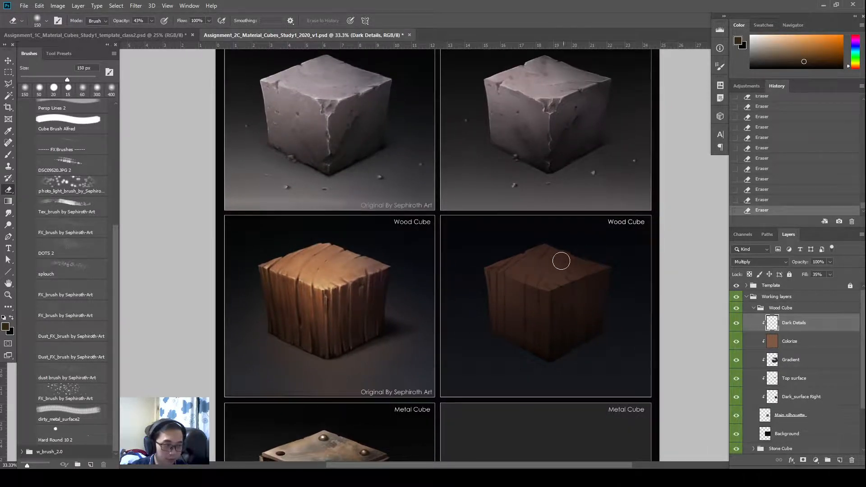
# Smudge and paint dark grain on the top surface toward the back corner, fading it with the Eraser.
pyautogui.press('b')
pyautogui.press('r')
pyautogui.moveTo(545, 280); pyautogui.dragTo(553, 268)
pyautogui.moveTo(554, 266)
pyautogui.mouseDown()
pyautogui.moveTo(577, 244)
pyautogui.moveTo(547, 249)
pyautogui.mouseUp()
pyautogui.press('b')
pyautogui.press('e')
pyautogui.press('b')
pyautogui.press('r')
pyautogui.moveTo(549, 248)
pyautogui.mouseDown()
pyautogui.moveTo(561, 241)
pyautogui.moveTo(536, 249)
pyautogui.moveTo(537, 256)
pyautogui.mouseUp()
pyautogui.press('b')
pyautogui.press('e')
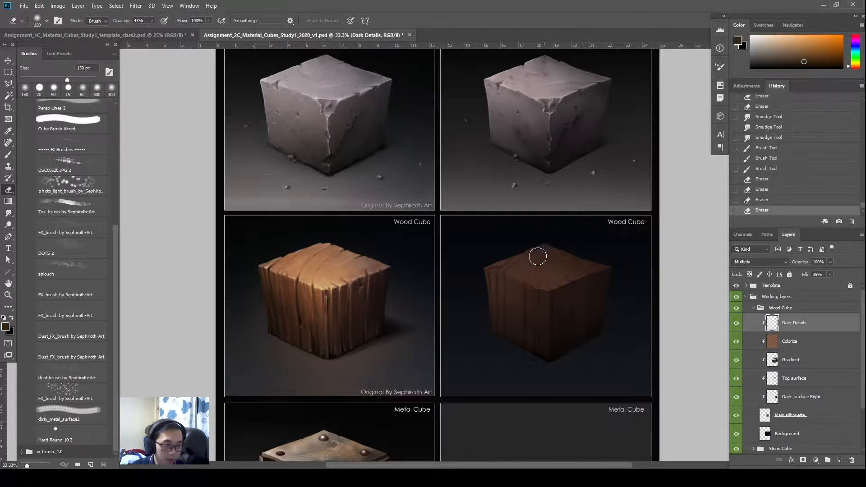
pyautogui.click(537, 257)
# Paint dark notches along the top surface's back right edge and blend them with the Smudge and Eraser tools.
pyautogui.press('r')
pyautogui.press('b')
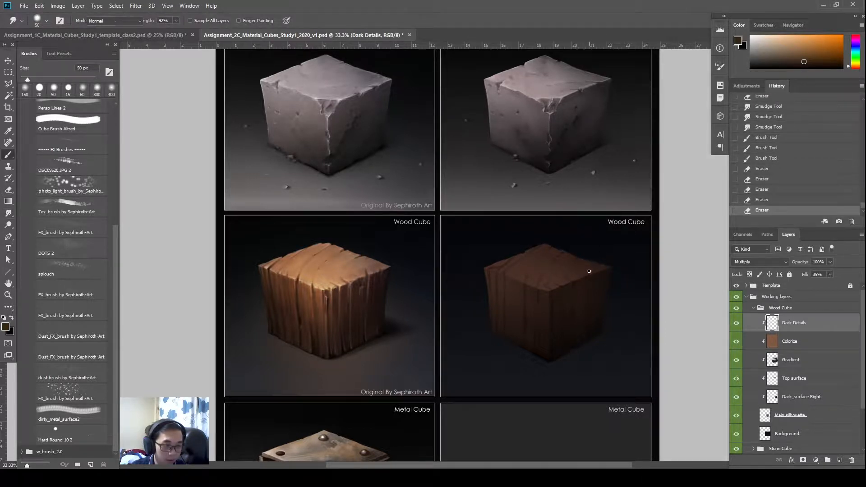
pyautogui.moveTo(588, 268); pyautogui.dragTo(586, 273)
pyautogui.moveTo(586, 269)
pyautogui.mouseDown()
pyautogui.moveTo(592, 293)
pyautogui.moveTo(597, 273)
pyautogui.moveTo(587, 263)
pyautogui.moveTo(620, 242)
pyautogui.moveTo(593, 266)
pyautogui.moveTo(609, 255)
pyautogui.moveTo(595, 264)
pyautogui.moveTo(587, 254)
pyautogui.moveTo(598, 246)
pyautogui.moveTo(575, 267)
pyautogui.moveTo(591, 245)
pyautogui.moveTo(571, 272)
pyautogui.mouseUp()
pyautogui.press('r')
pyautogui.press('e')
pyautogui.press('b')
pyautogui.press('r')
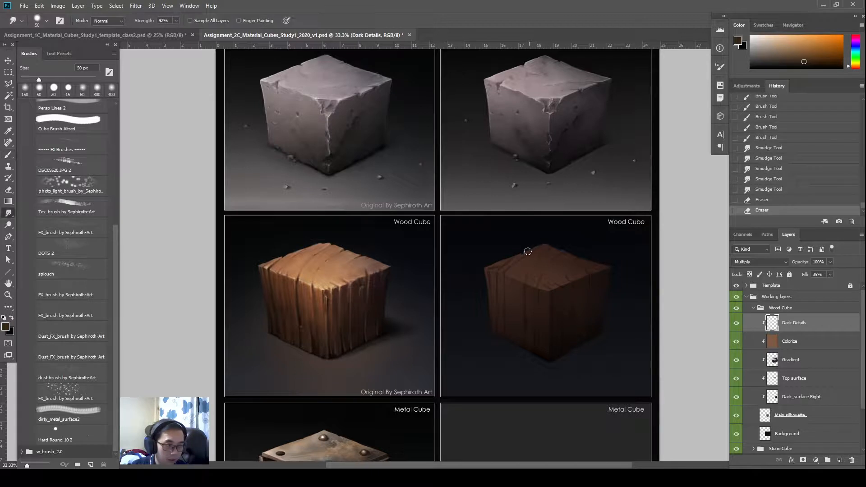
# Erase and smudge the grain line running across the left part of the top surface.
pyautogui.press('e')
pyautogui.moveTo(523, 259); pyautogui.dragTo(517, 267)
pyautogui.moveTo(517, 267)
pyautogui.mouseDown()
pyautogui.moveTo(535, 250)
pyautogui.moveTo(525, 257)
pyautogui.mouseUp()
pyautogui.press('r')
pyautogui.moveTo(525, 257); pyautogui.dragTo(550, 241)
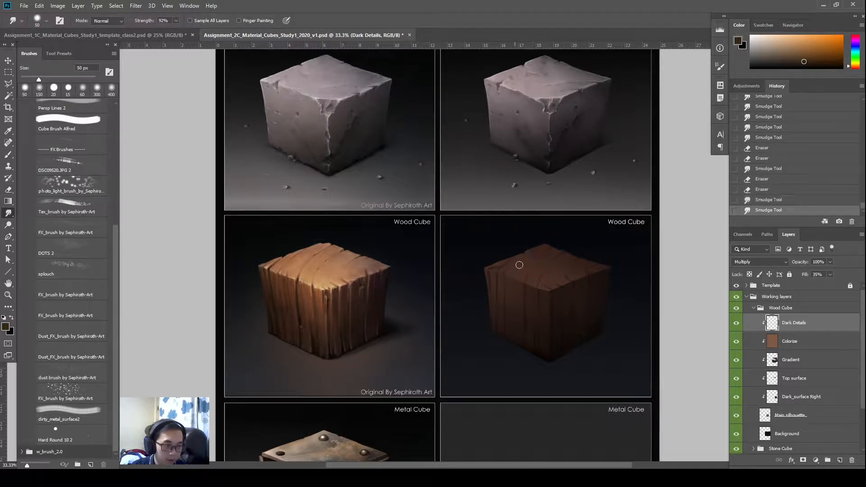
pyautogui.moveTo(511, 269); pyautogui.dragTo(522, 259)
pyautogui.moveTo(514, 268)
pyautogui.mouseDown()
pyautogui.moveTo(484, 265)
pyautogui.moveTo(498, 263)
pyautogui.mouseUp()
# Fade the dark grain around the top surface's left corner and down the left face's outer edge.
pyautogui.press('e')
pyautogui.moveTo(497, 263); pyautogui.dragTo(507, 257)
pyautogui.moveTo(511, 255); pyautogui.dragTo(499, 265)
pyautogui.moveTo(499, 266)
pyautogui.mouseDown()
pyautogui.moveTo(514, 251)
pyautogui.moveTo(500, 262)
pyautogui.mouseUp()
pyautogui.press('r')
pyautogui.press('e')
pyautogui.moveTo(500, 262); pyautogui.dragTo(493, 264)
pyautogui.moveTo(486, 275)
pyautogui.mouseDown()
pyautogui.moveTo(485, 298)
pyautogui.moveTo(502, 332)
pyautogui.moveTo(497, 313)
pyautogui.moveTo(496, 338)
pyautogui.mouseUp()
pyautogui.press('r')
pyautogui.press('e')
# Paint dark groove strokes near the left face's outer edge, undo the unwanted ones and smudge the rest.
pyautogui.press('b')
pyautogui.hotkey('ctrl', 'z')
pyautogui.hotkey('ctrl', 'z')
pyautogui.hotkey('ctrl', 'z')
pyautogui.press('r')
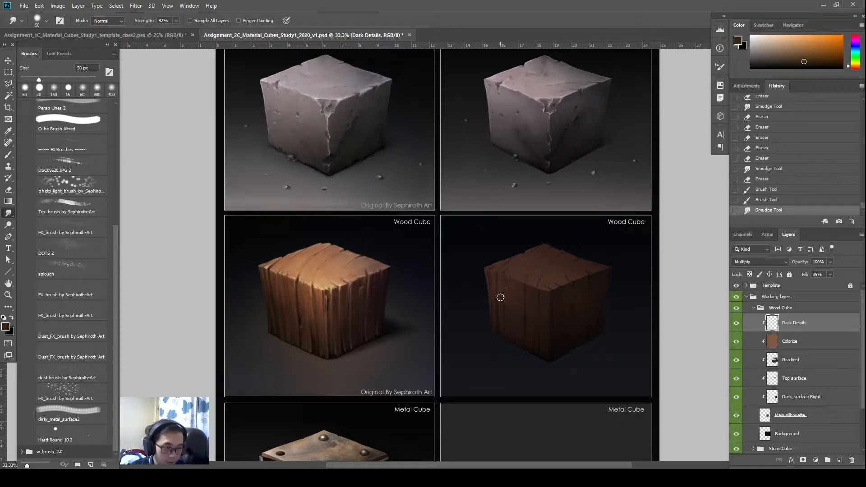
pyautogui.moveTo(499, 297)
pyautogui.mouseDown()
pyautogui.moveTo(500, 324)
pyautogui.moveTo(507, 315)
pyautogui.moveTo(516, 333)
pyautogui.mouseUp()
# Paint a vertical groove on the left face that continues onto the top surface and smudge its upper end.
pyautogui.press('b')
pyautogui.moveTo(517, 324); pyautogui.dragTo(516, 333)
pyautogui.keyDown('shift'); pyautogui.click(512, 361); pyautogui.keyUp('shift')
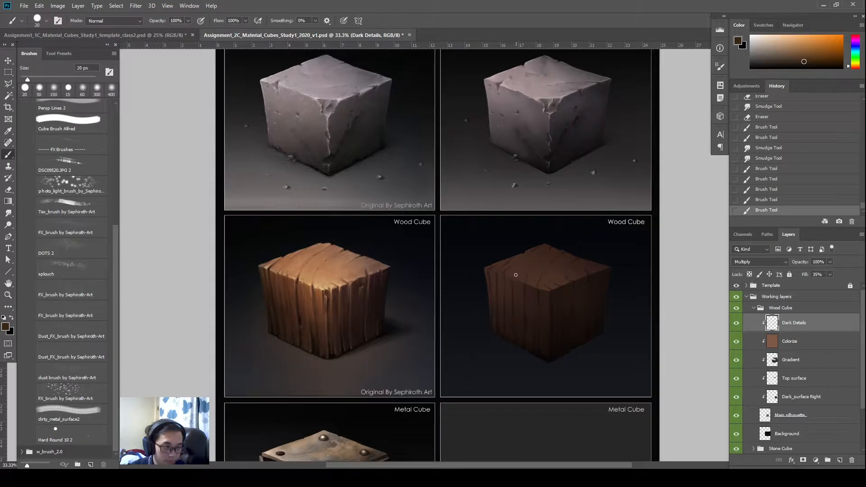
pyautogui.moveTo(516, 274)
pyautogui.mouseDown()
pyautogui.moveTo(510, 280)
pyautogui.moveTo(526, 260)
pyautogui.mouseUp()
pyautogui.press('r')
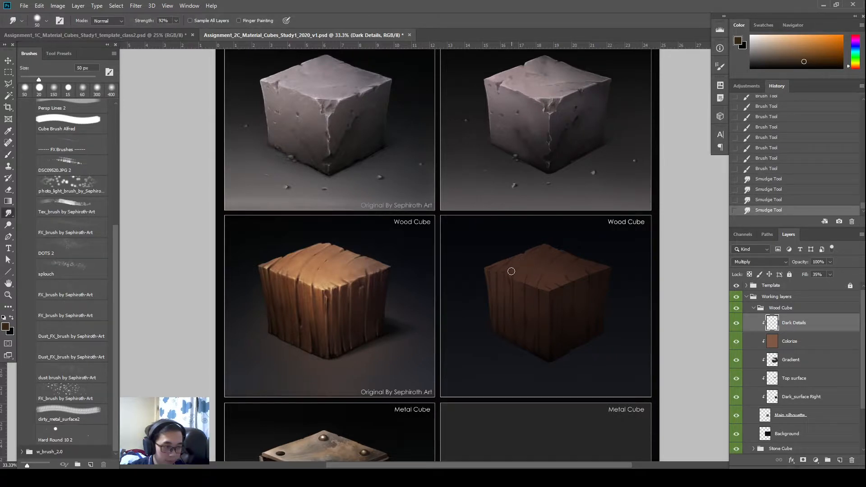
pyautogui.moveTo(510, 273); pyautogui.dragTo(513, 271)
pyautogui.moveTo(514, 270); pyautogui.dragTo(516, 268)
pyautogui.moveTo(517, 268); pyautogui.dragTo(519, 266)
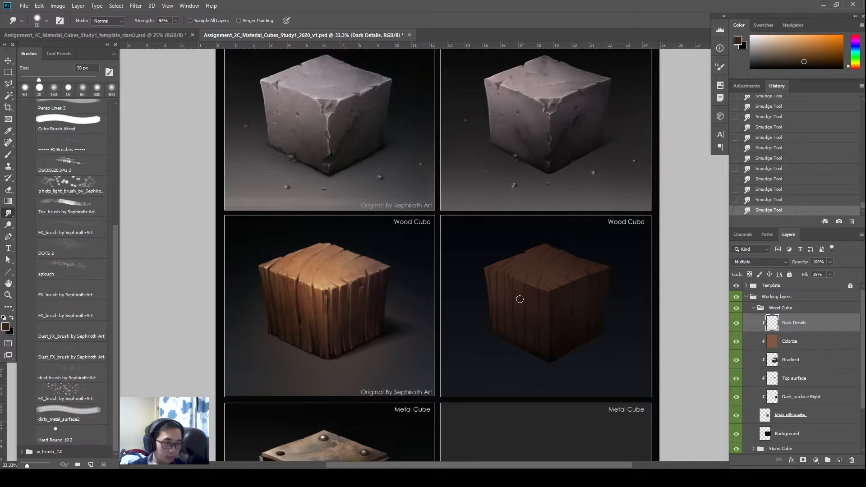
# Soften the grooves on the lower left face, front edge and right face with the Eraser.
pyautogui.press('e')
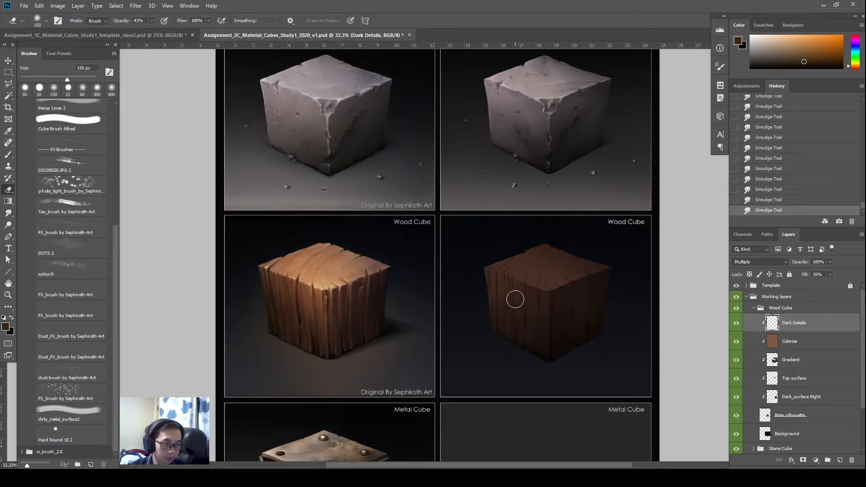
pyautogui.moveTo(514, 299)
pyautogui.mouseDown()
pyautogui.moveTo(512, 332)
pyautogui.moveTo(491, 315)
pyautogui.mouseUp()
pyautogui.moveTo(517, 311); pyautogui.dragTo(522, 332)
pyautogui.moveTo(544, 320); pyautogui.dragTo(545, 331)
pyautogui.moveTo(607, 321); pyautogui.dragTo(595, 331)
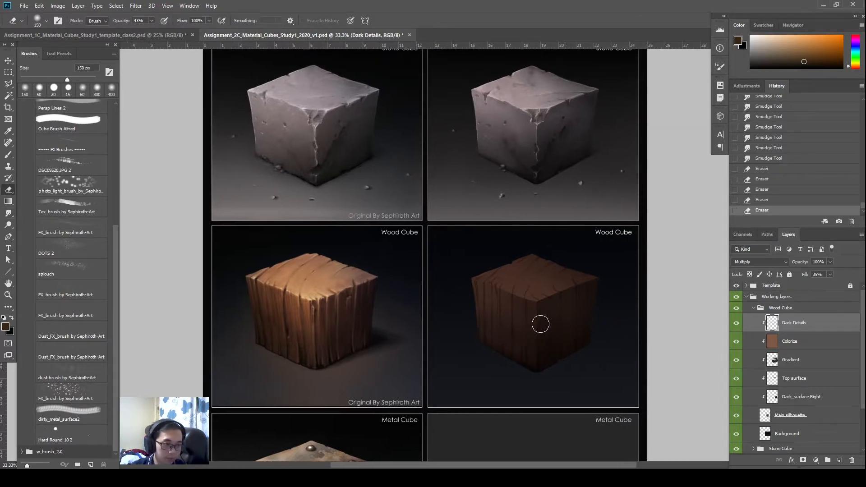
pyautogui.moveTo(585, 251); pyautogui.dragTo(541, 278)
pyautogui.moveTo(582, 274); pyautogui.dragTo(536, 282)
# Add a layer named "Orange lines" above Dark Details and clip it to the layers below.
pyautogui.click(829, 459)
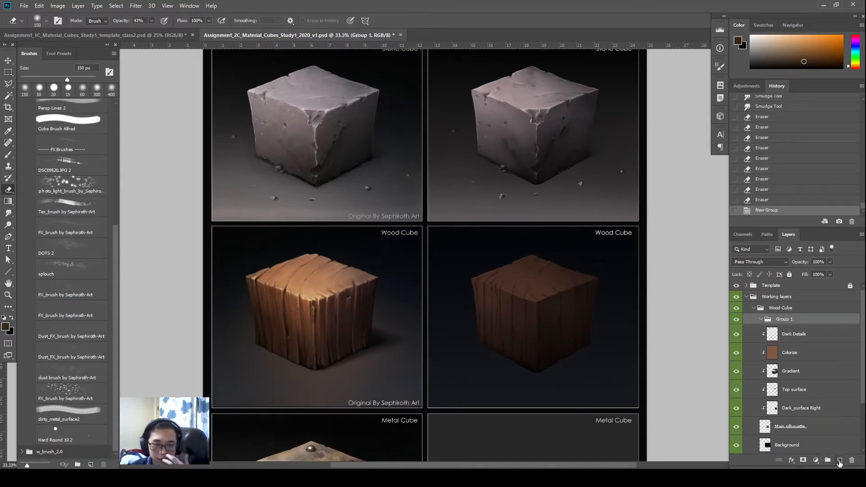
pyautogui.hotkey('ctrl', 'z')
pyautogui.click(839, 460)
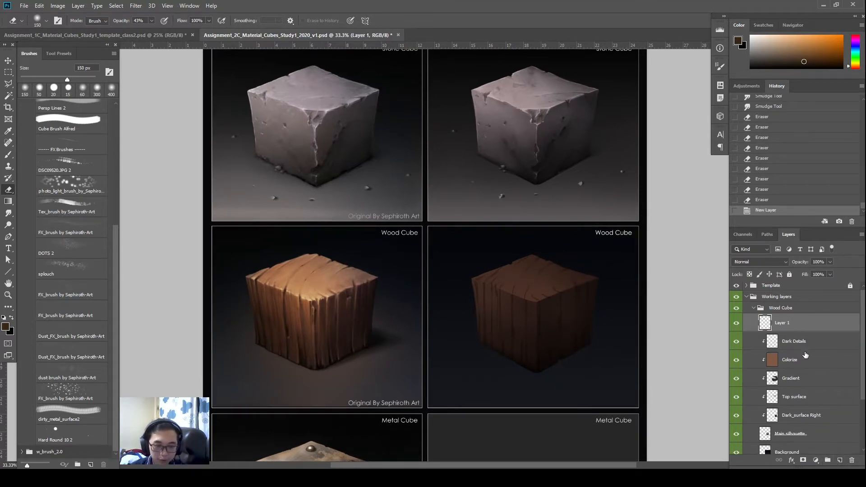
pyautogui.doubleClick(782, 323)
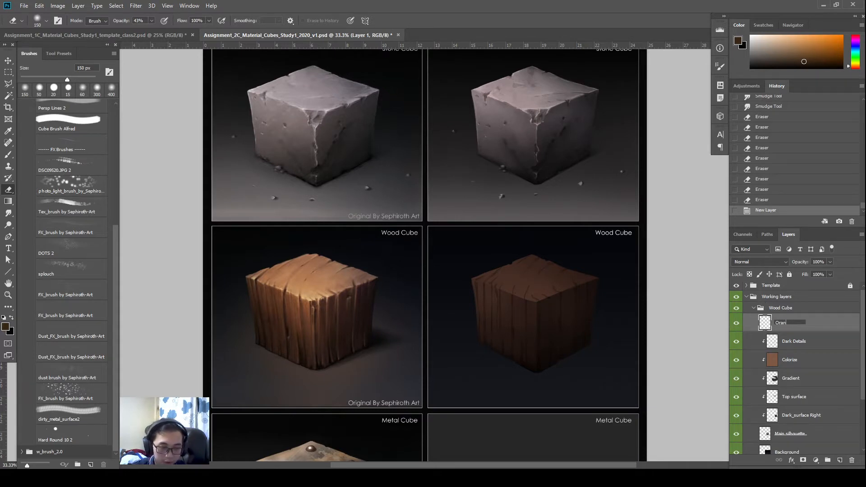
pyautogui.write('Orange lines')
pyautogui.press('Return')
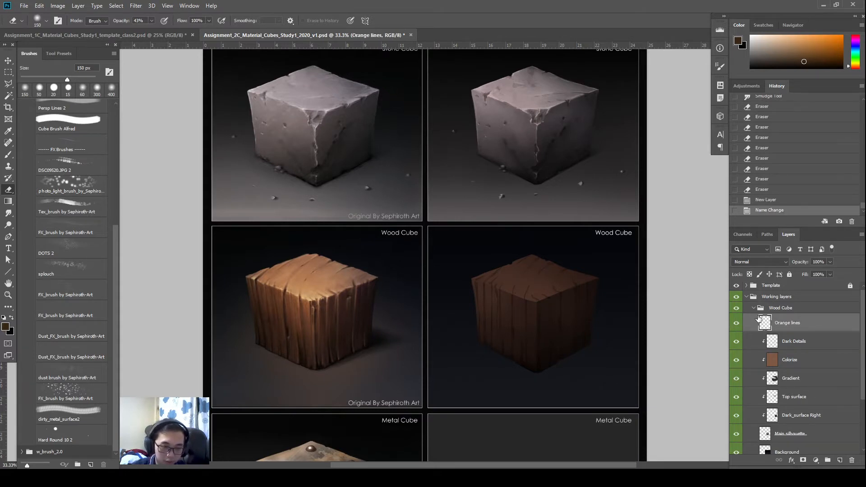
pyautogui.keyDown('alt'); pyautogui.click(759, 332); pyautogui.keyUp('alt')
# Sample an orange-brown from the reference wood cube's left face as the brush colour.
pyautogui.scroll(-1, 574, 304)
pyautogui.press('b')
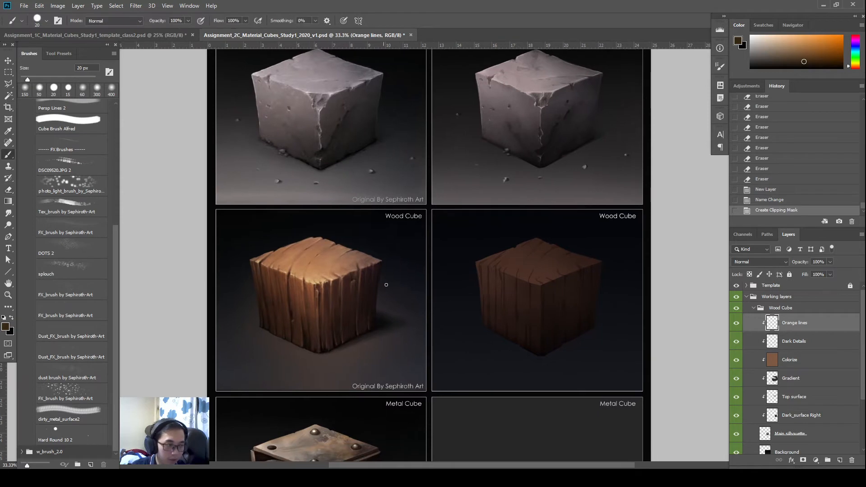
pyautogui.press('x')
pyautogui.keyDown('alt'); pyautogui.click(305, 318); pyautogui.keyUp('alt')
pyautogui.moveTo(479, 299); pyautogui.dragTo(479, 303)
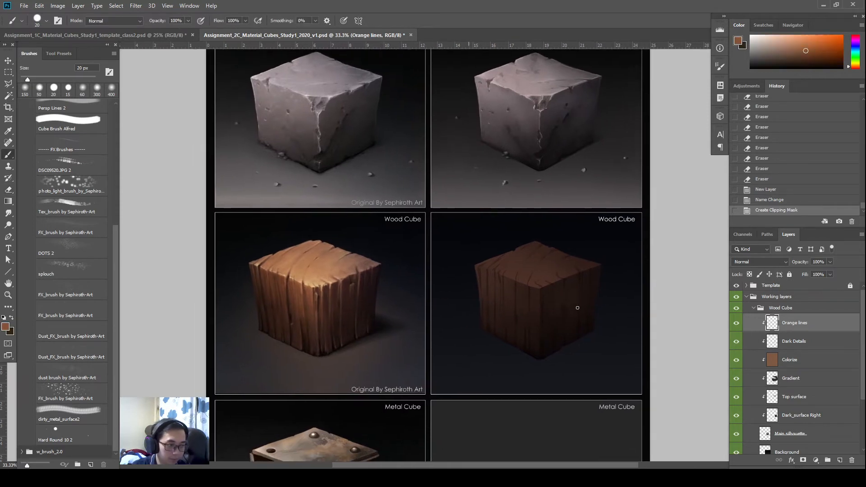
pyautogui.moveTo(608, 319); pyautogui.dragTo(597, 337)
# Erase dark strokes around the front top corner on the Dark Details layer, and return to the Orange lines layer with the Brush.
pyautogui.click(811, 342)
pyautogui.press('e')
pyautogui.moveTo(529, 299)
pyautogui.mouseDown()
pyautogui.moveTo(517, 299)
pyautogui.moveTo(565, 287)
pyautogui.mouseUp()
pyautogui.click(553, 283)
pyautogui.moveTo(566, 287)
pyautogui.mouseDown()
pyautogui.moveTo(558, 284)
pyautogui.moveTo(559, 318)
pyautogui.mouseUp()
pyautogui.click(553, 283)
pyautogui.click(791, 322)
pyautogui.press('b')
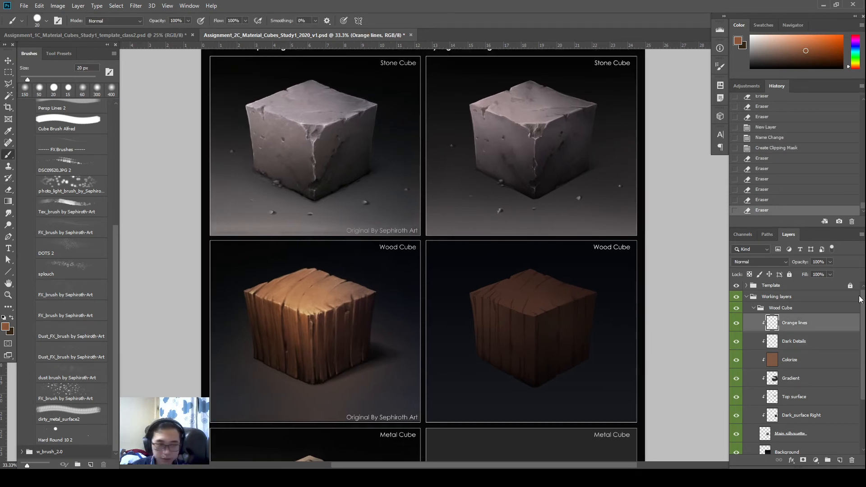